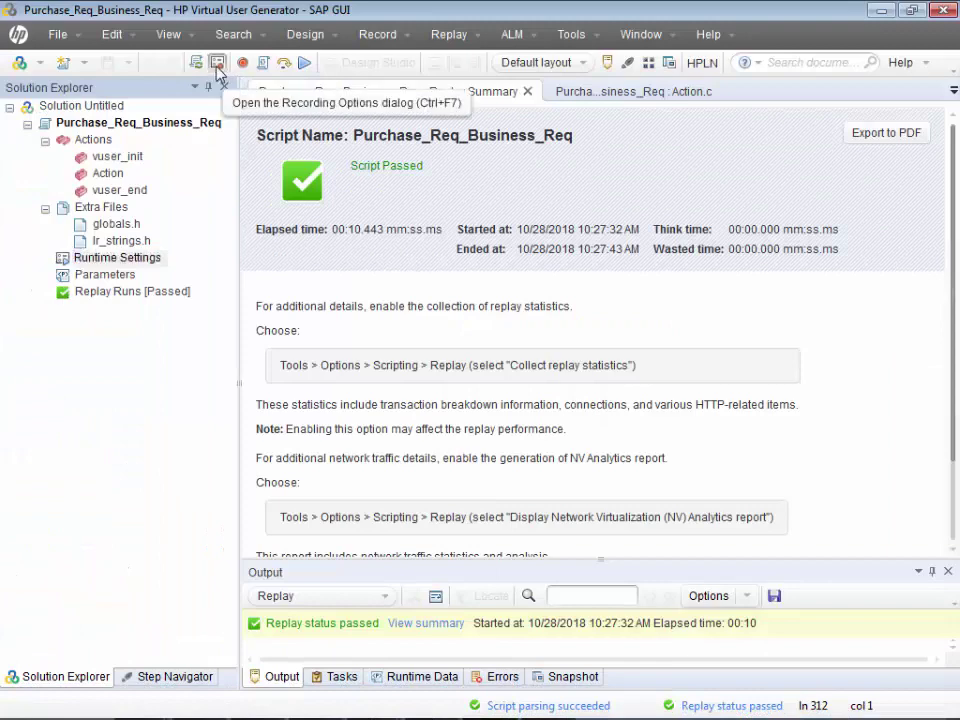
# - Inspect the recording options of the Purchase_Req_Business_Req script, then close them without changes
pyautogui.click(218, 64)
pyautogui.click(850, 148)
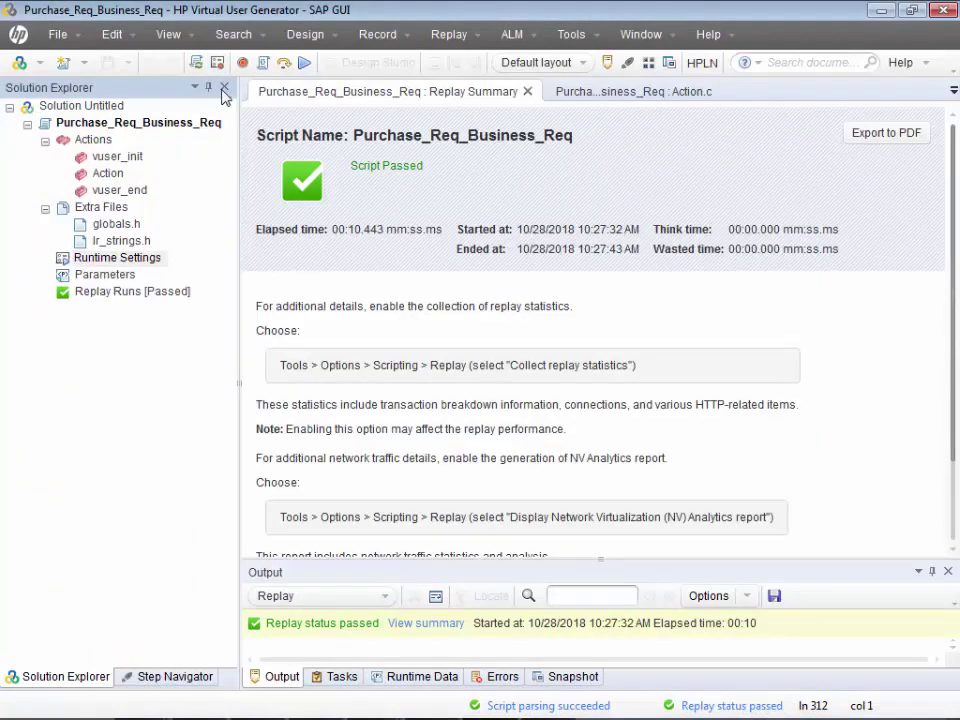
pyautogui.click(396, 42)
pyautogui.click(433, 144)
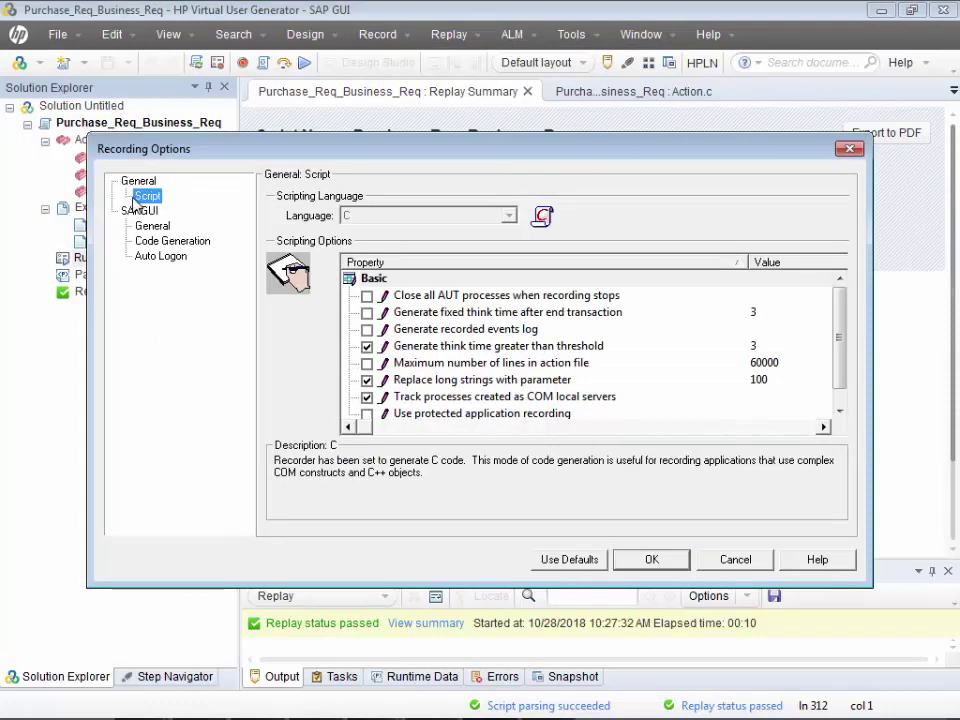
pyautogui.click(736, 562)
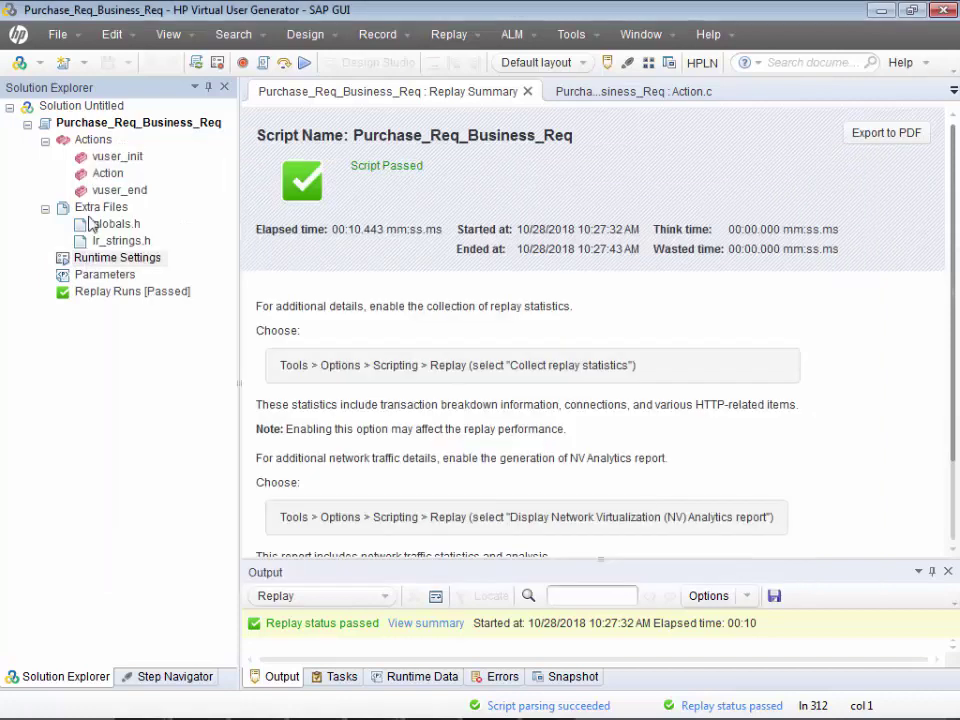
# - Add a new single-protocol Web - HTTP/HTML script named WebHttpHtml3 to the untitled solution, stored in D:\SAP_GUI\VUGEN_SCRIPTS
pyautogui.rightClick(64, 106)
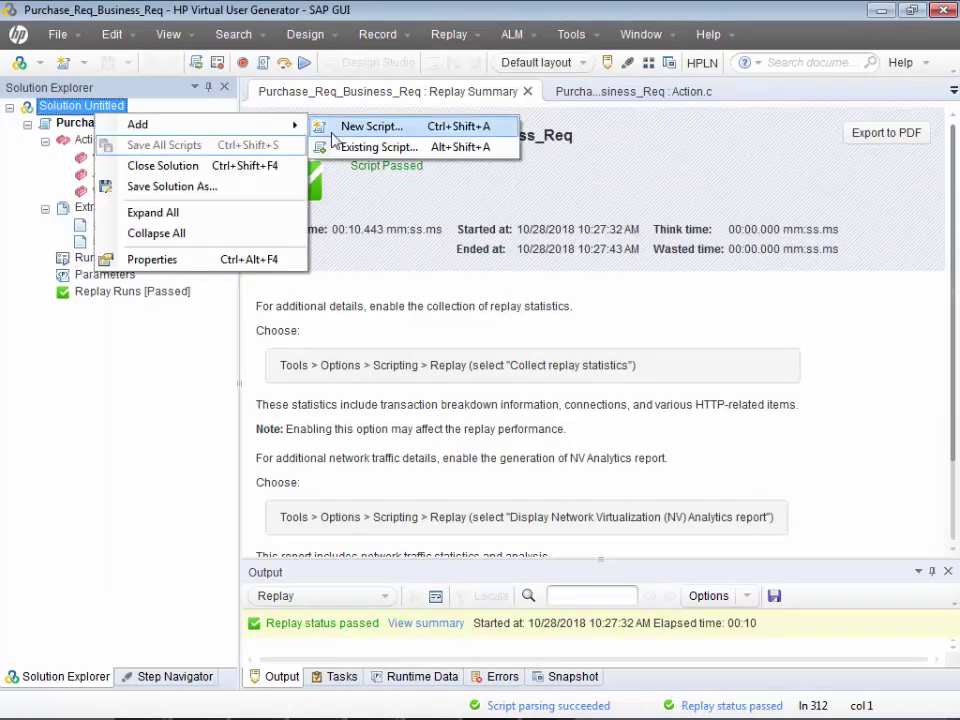
pyautogui.click(388, 300)
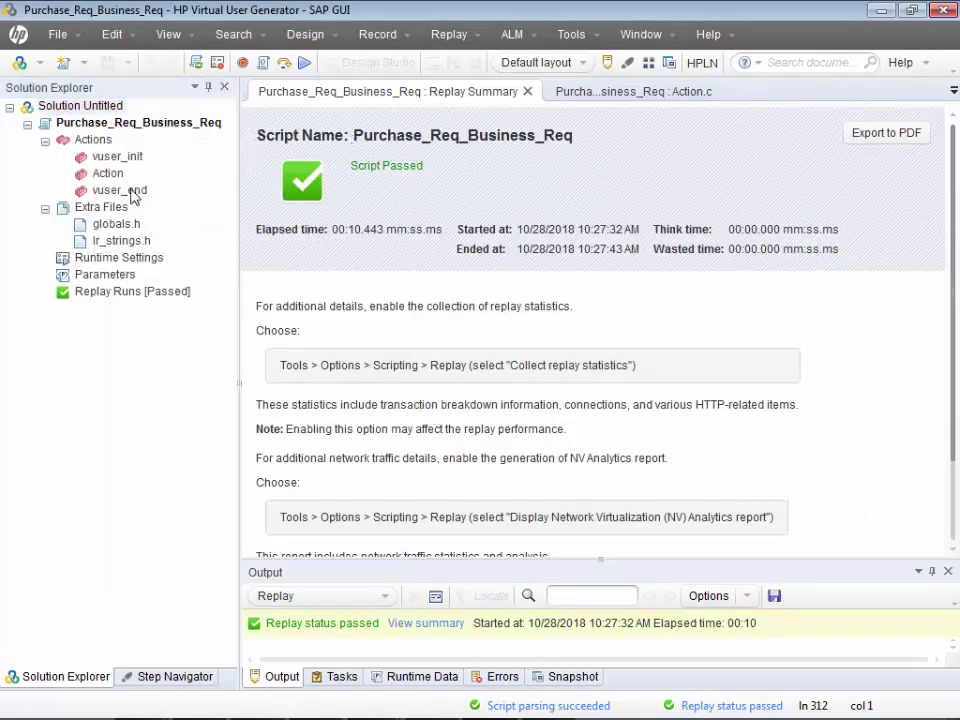
pyautogui.rightClick(108, 112)
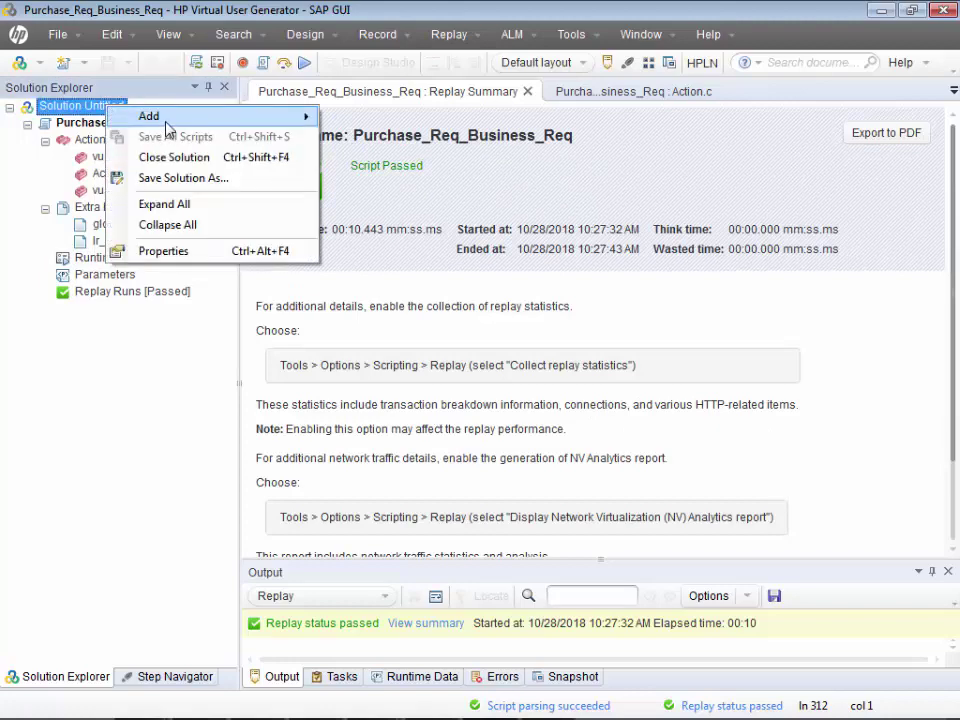
pyautogui.moveTo(200, 116)
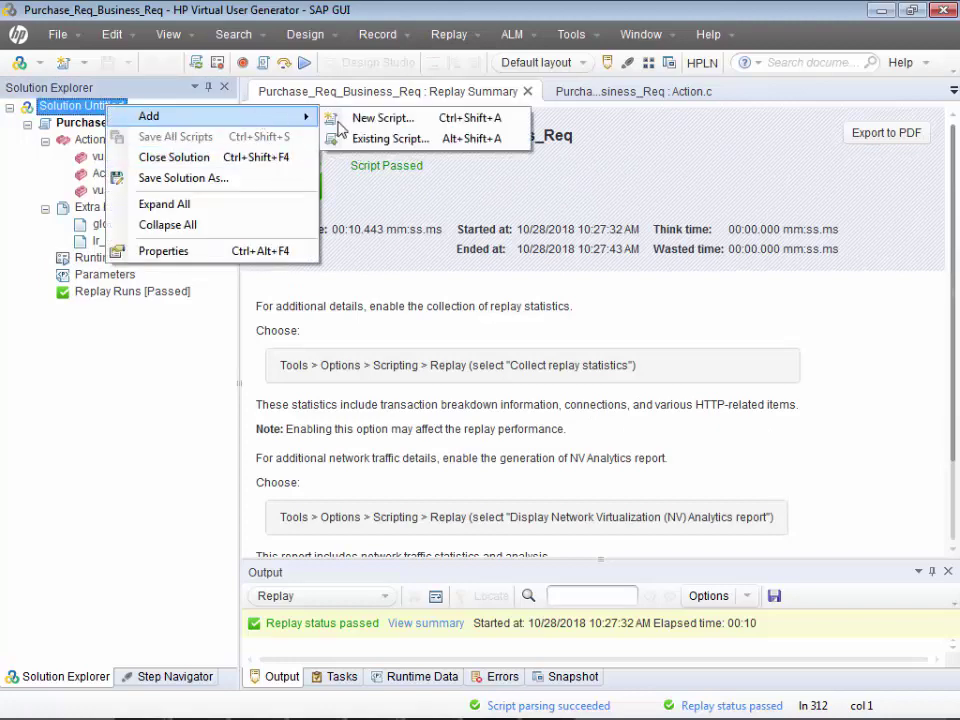
pyautogui.click(372, 116)
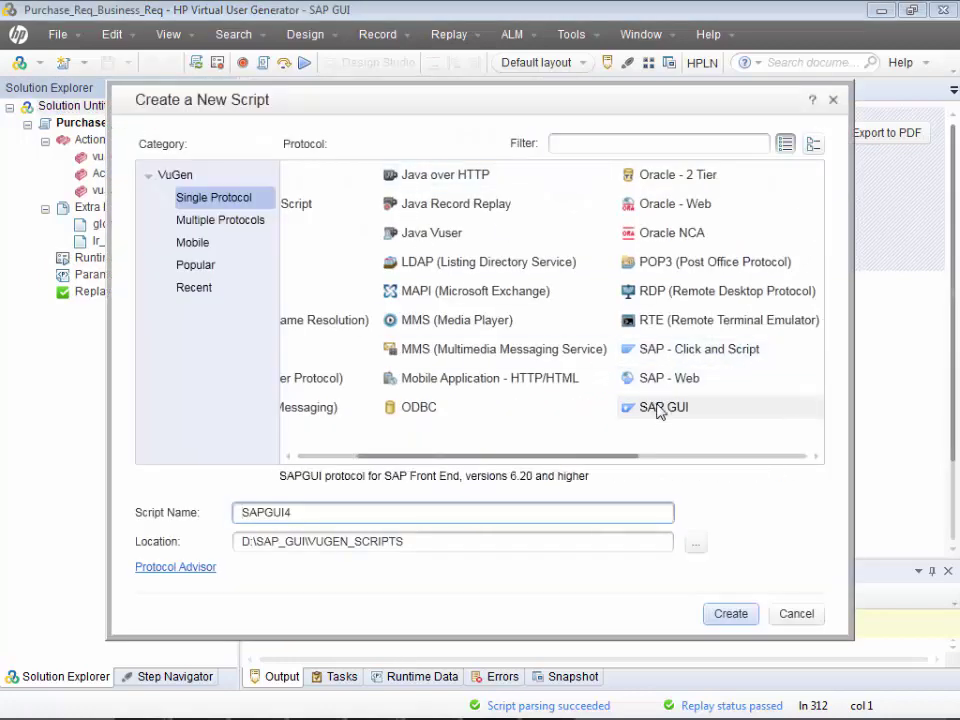
pyautogui.moveTo(608, 456); pyautogui.dragTo(760, 453)
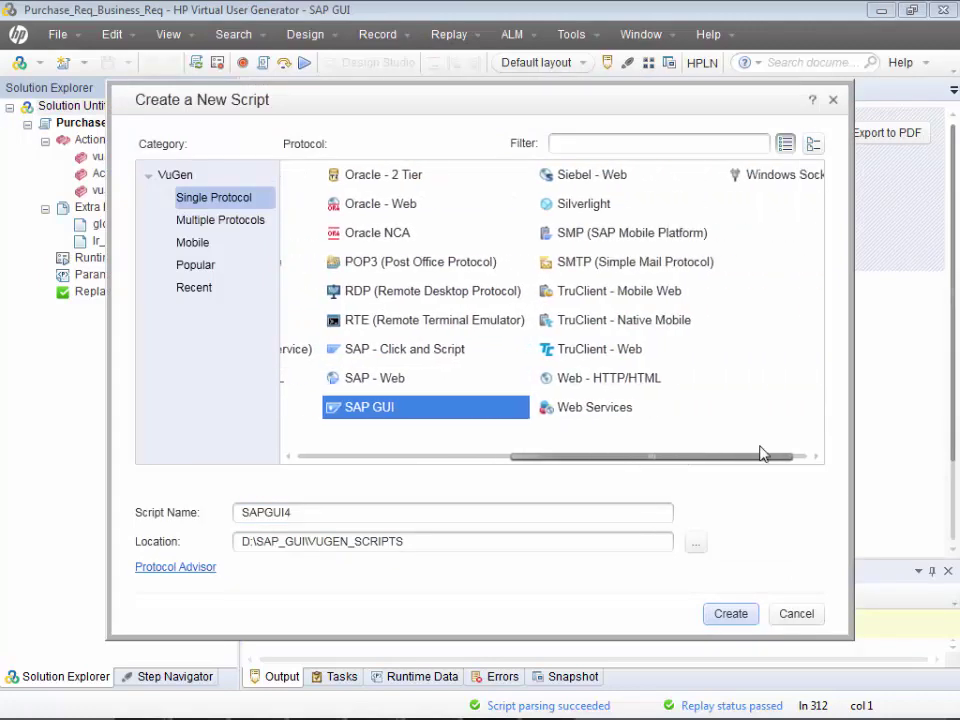
pyautogui.click(622, 384)
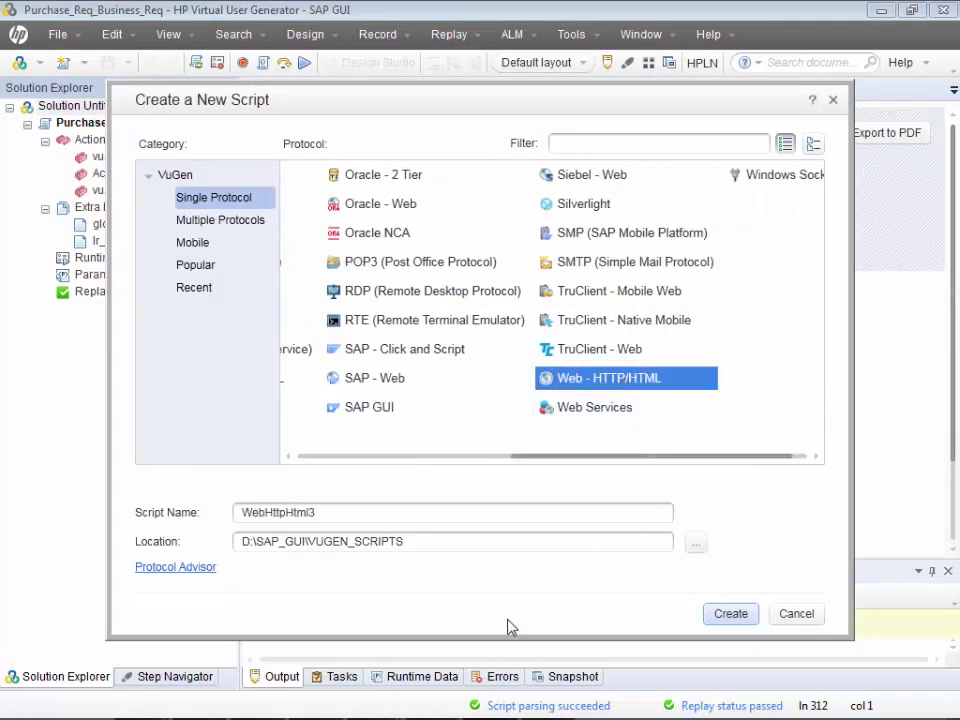
pyautogui.click(730, 615)
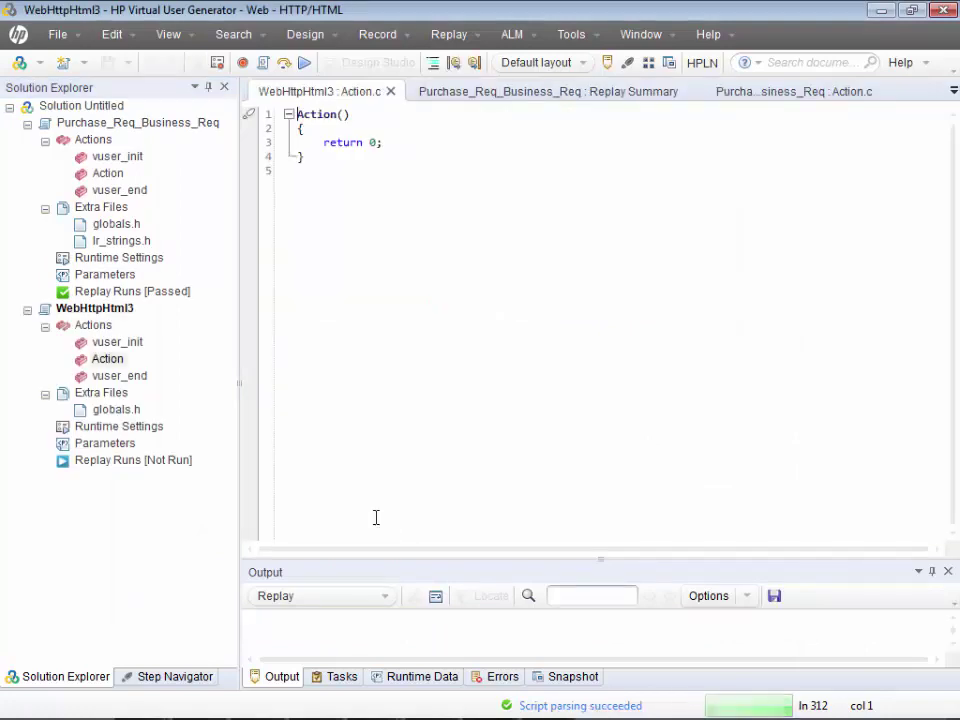
# - Inspect the recording option categories offered for the WebHttpHtml3 script, then dismiss the dialog
pyautogui.click(112, 361)
pyautogui.click(218, 66)
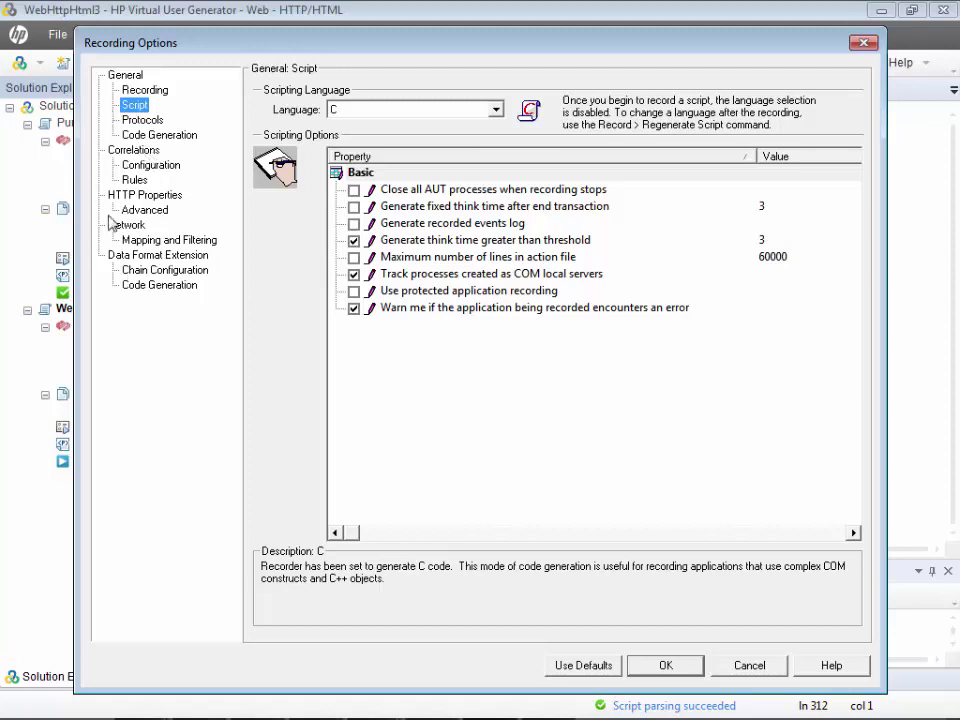
pyautogui.click(758, 665)
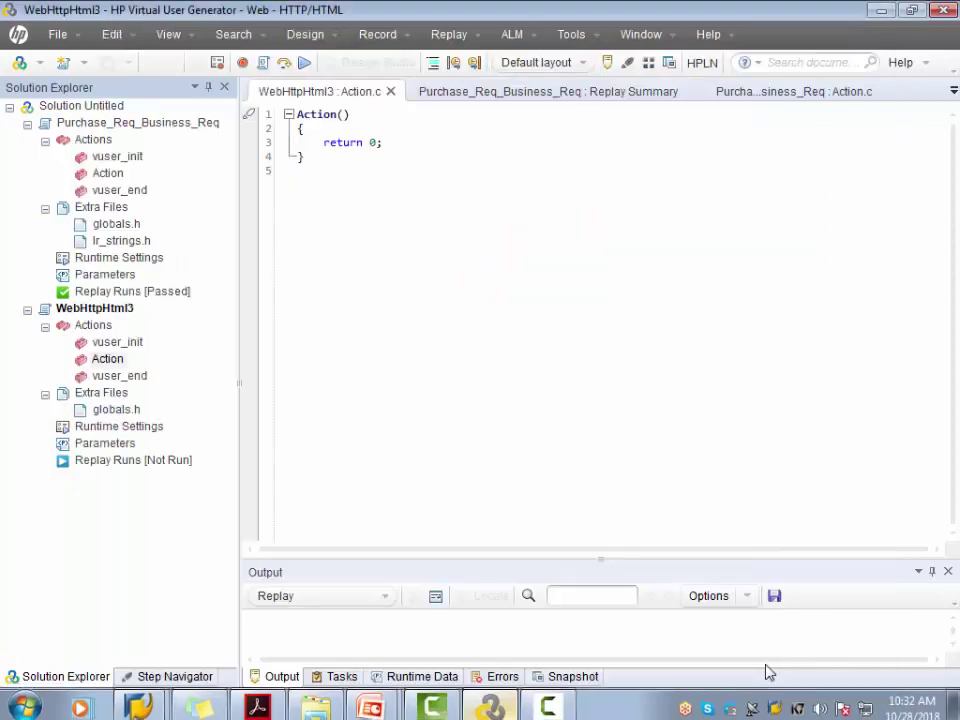
# - Open the Action of Purchase_Req_Business_Req and check the scripting language setting in its recording options
pyautogui.doubleClick(108, 174)
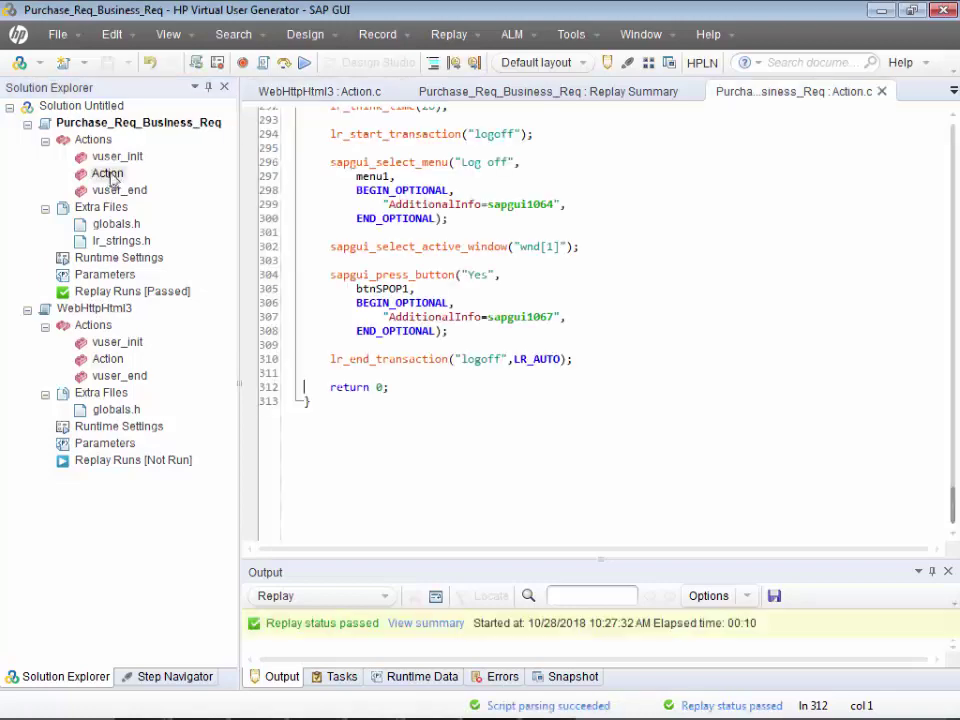
pyautogui.click(218, 64)
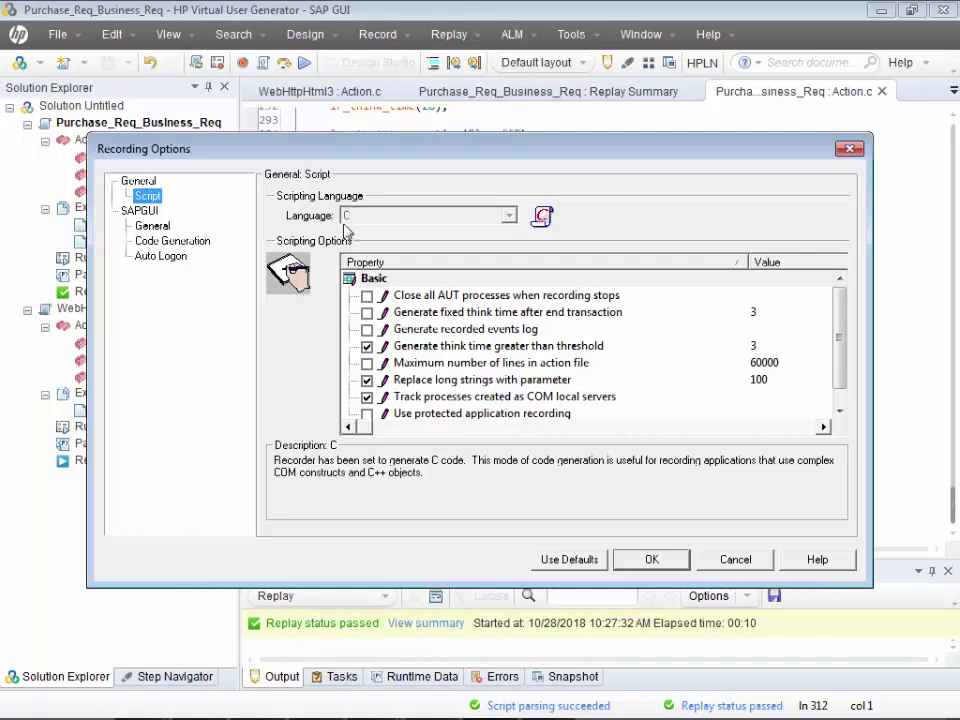
pyautogui.click(732, 559)
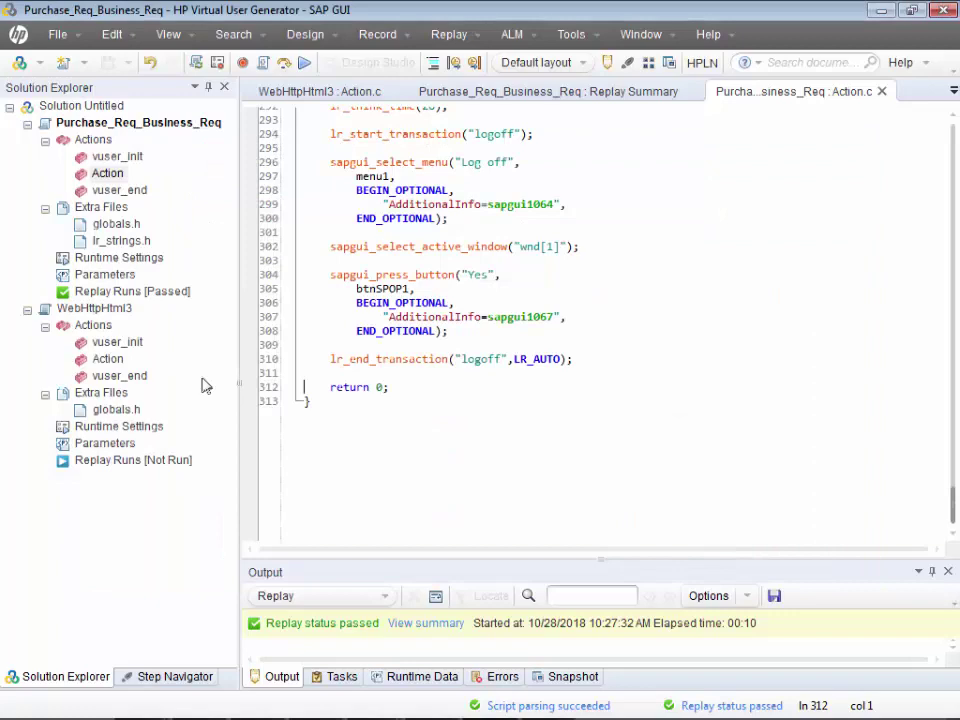
# - Open WebHttpHtml3's Action and check which scripting languages its recording options offer, then cancel
pyautogui.doubleClick(100, 358)
pyautogui.click(217, 62)
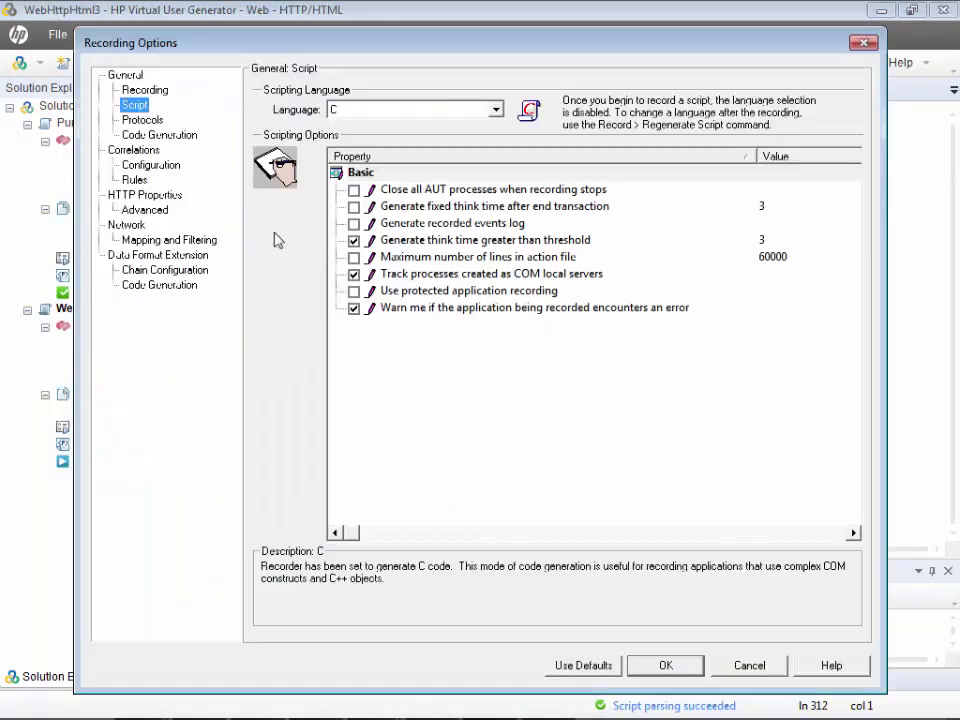
pyautogui.click(494, 110)
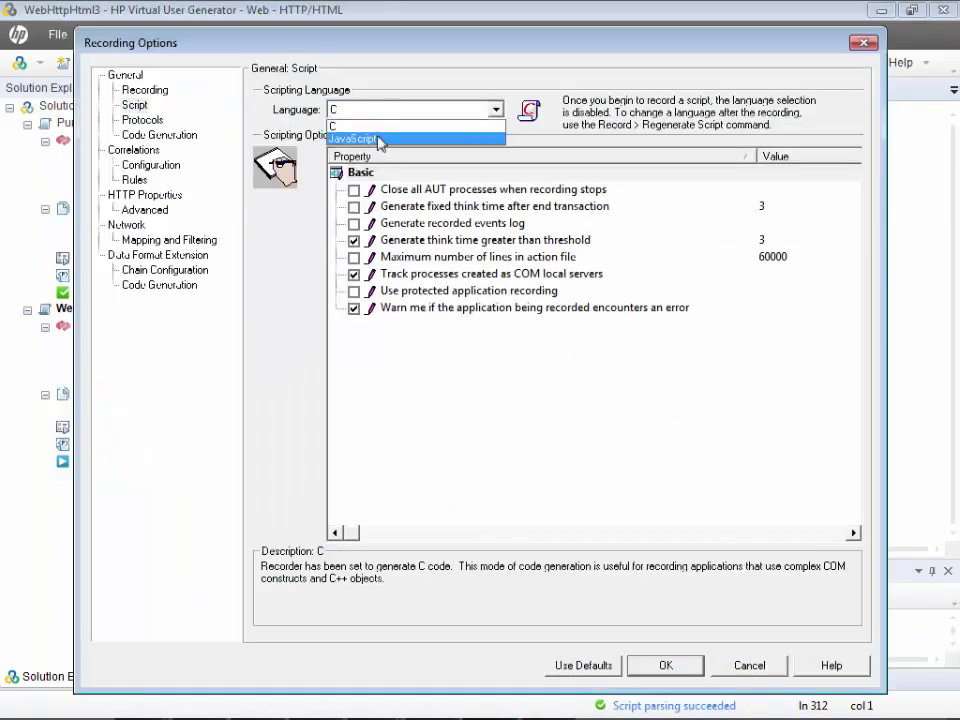
pyautogui.click(750, 666)
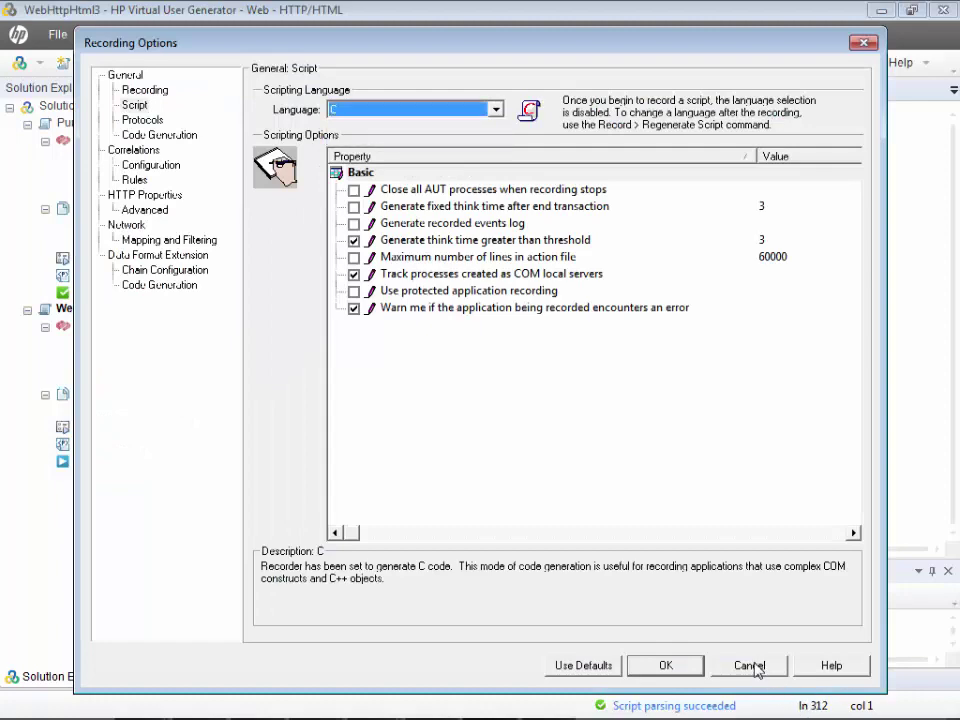
pyautogui.click(739, 668)
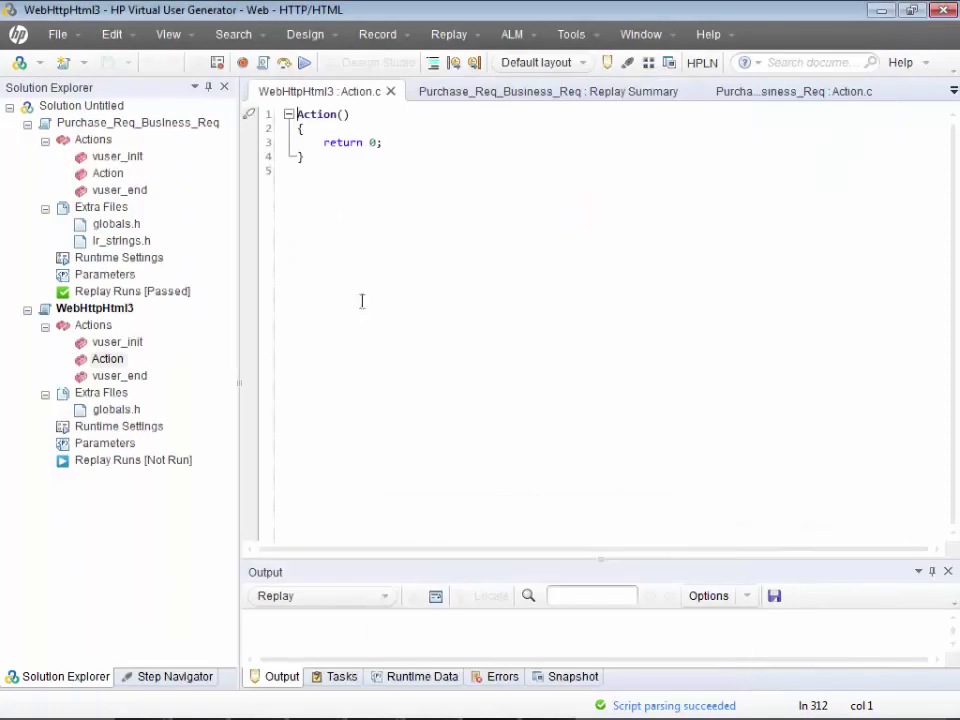
# - Return to Purchase_Req_Business_Req's Action and review the general Script properties in its recording options
pyautogui.doubleClick(110, 173)
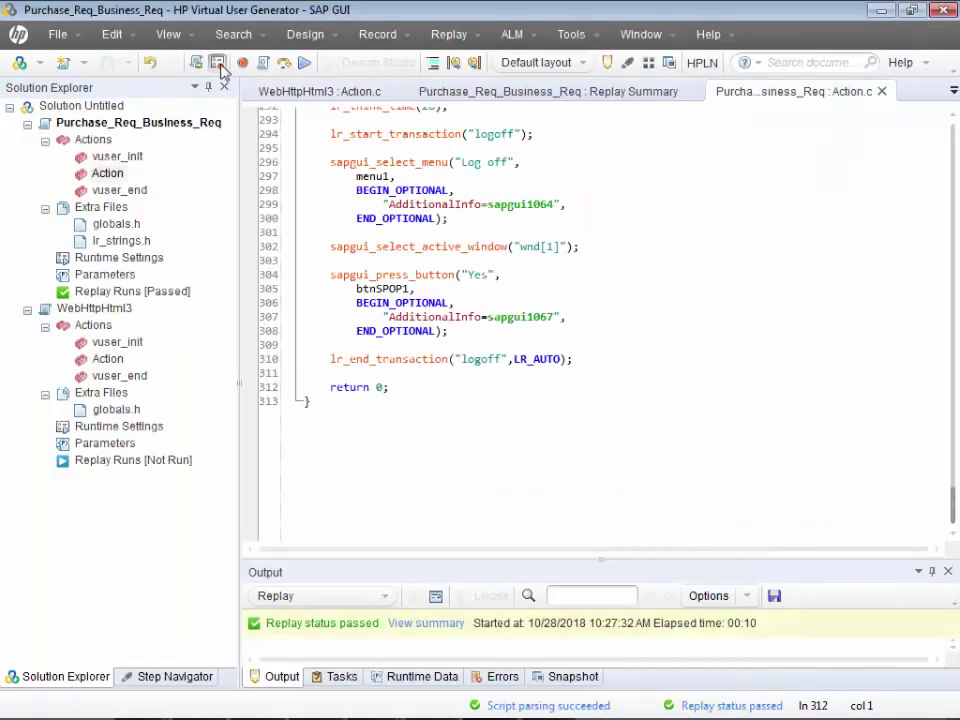
pyautogui.click(219, 64)
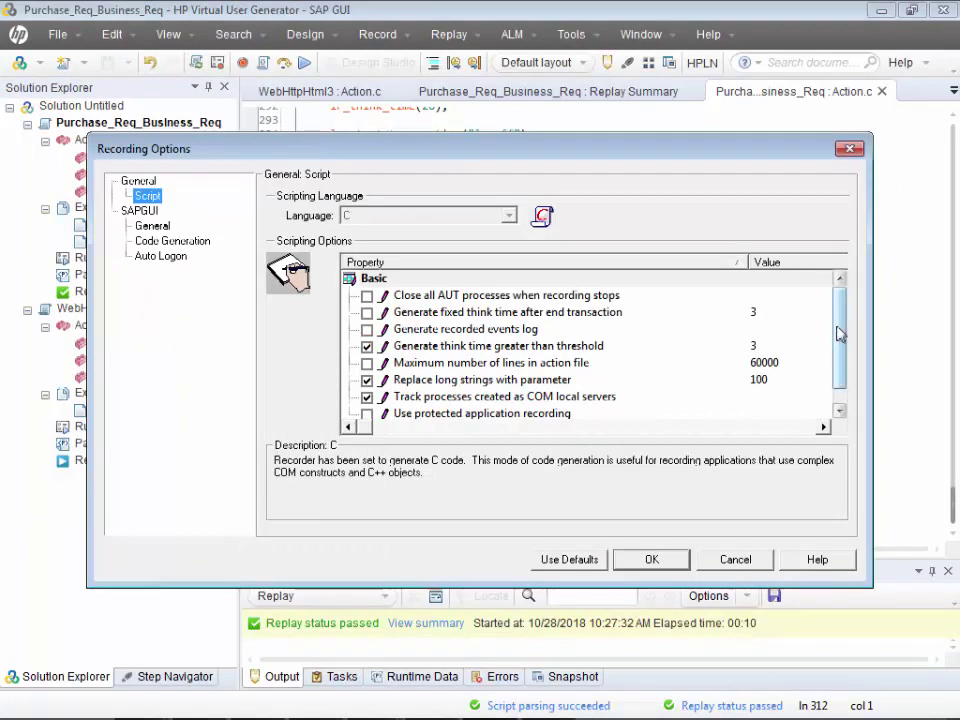
pyautogui.scroll(-1, 848, 340)
pyautogui.scroll(1, 848, 340)
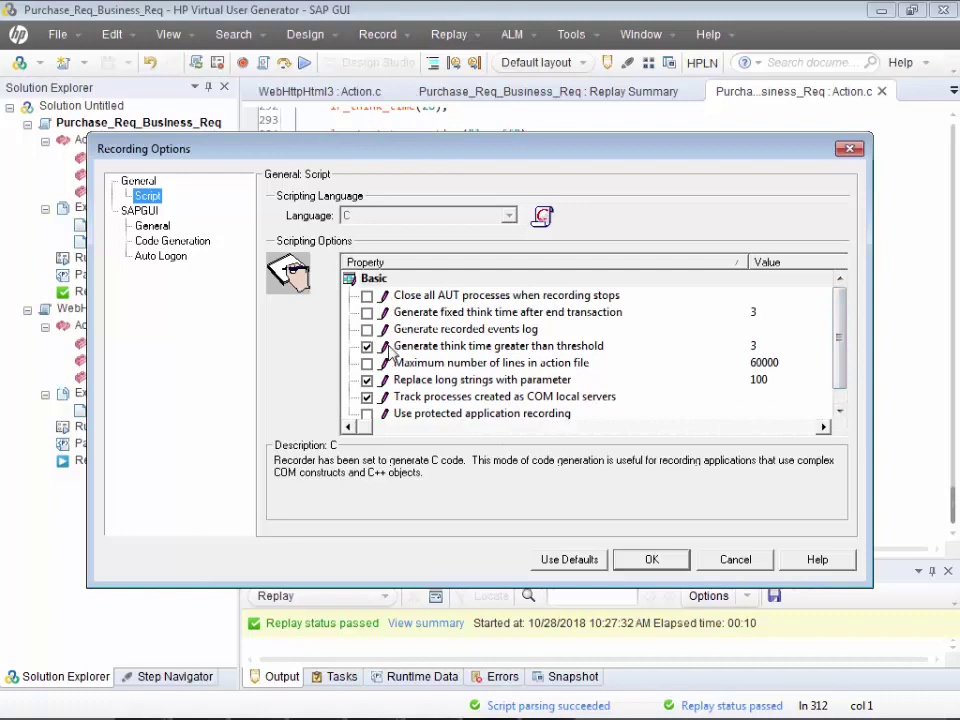
pyautogui.click(152, 226)
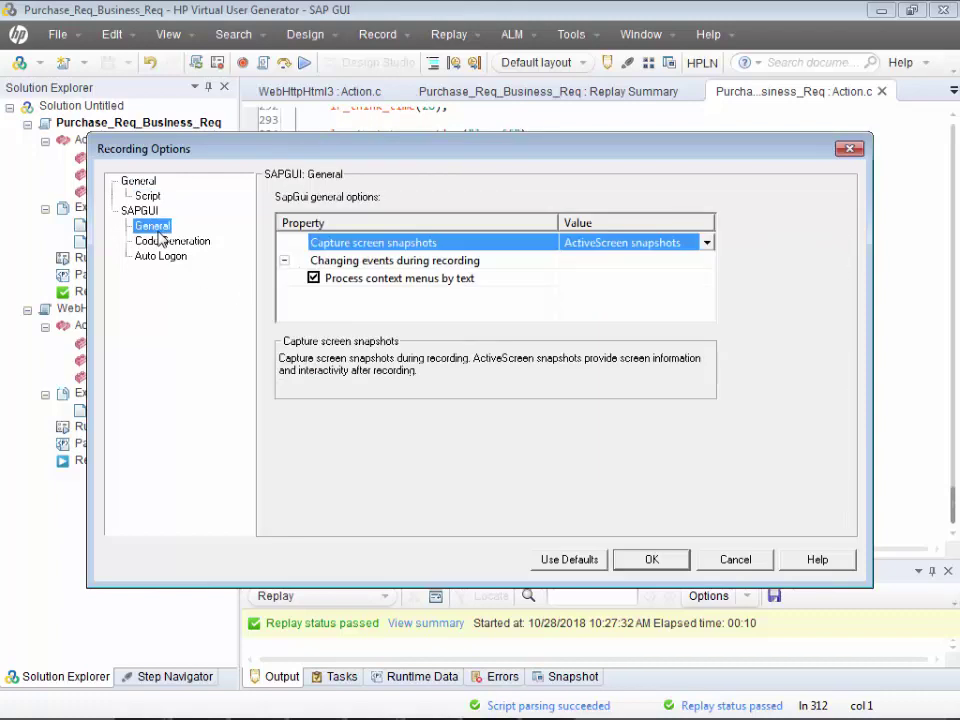
pyautogui.click(150, 197)
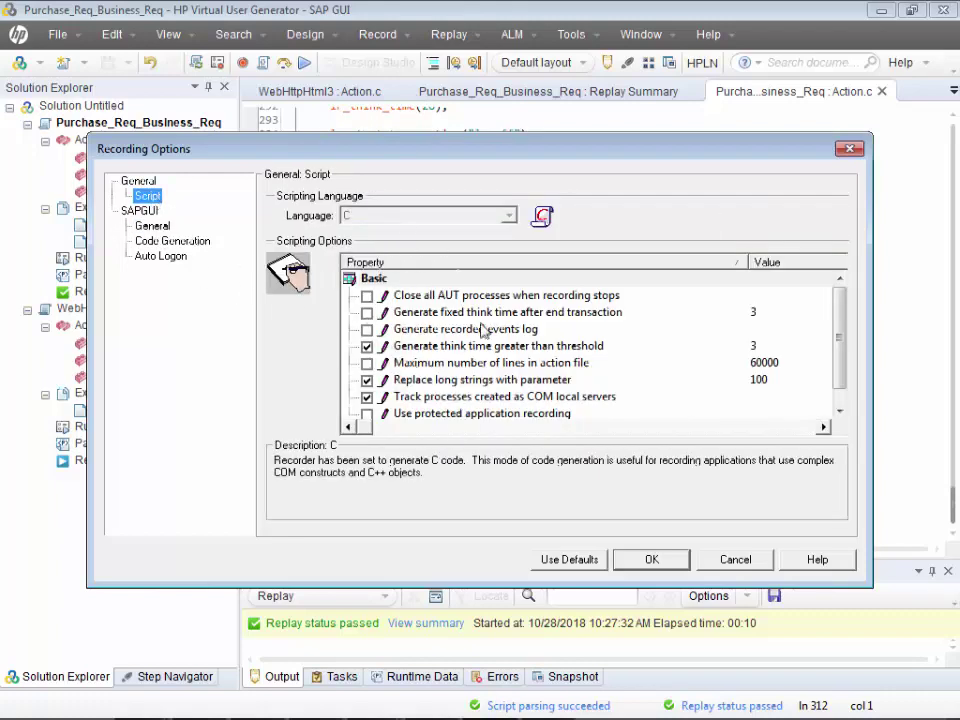
# - Examine the choices for capturing screen snapshots in the SAPGUI general recording options
pyautogui.click(152, 226)
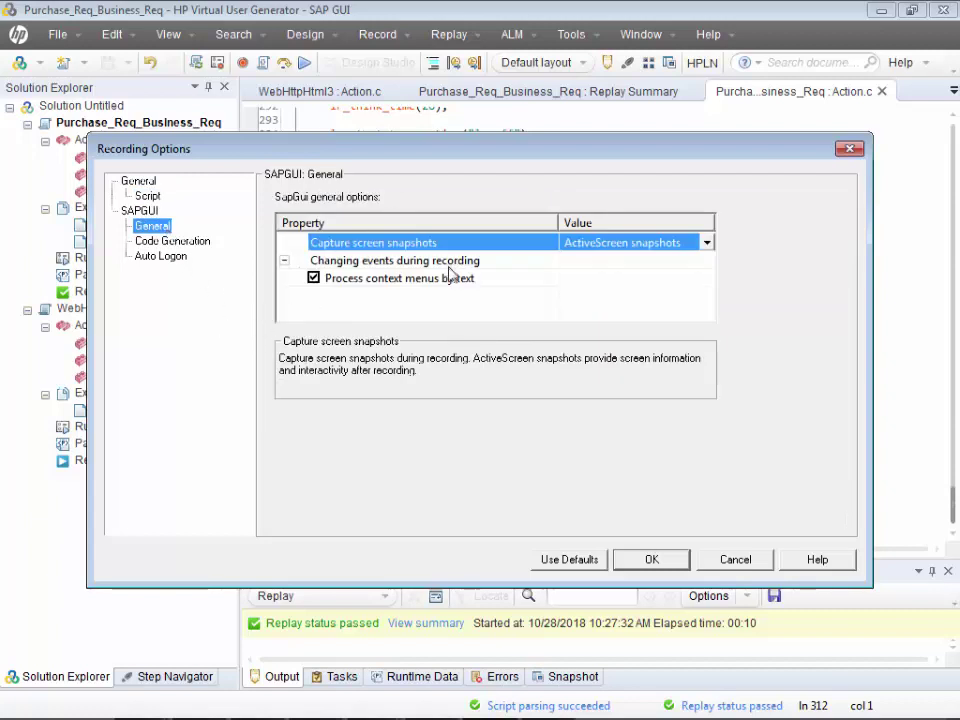
pyautogui.click(705, 244)
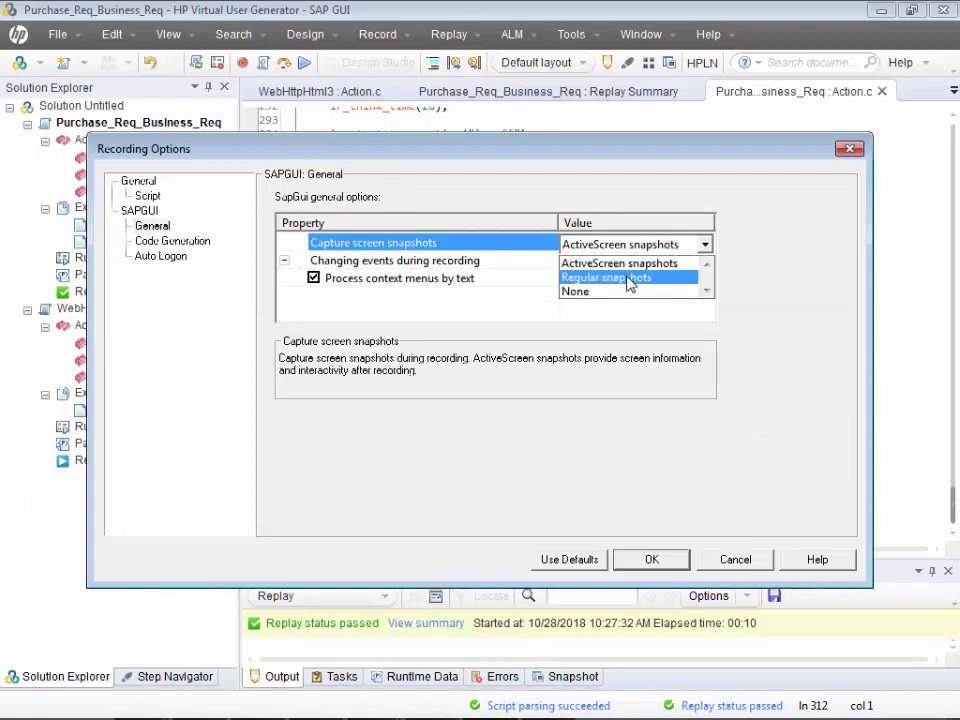
pyautogui.click(660, 193)
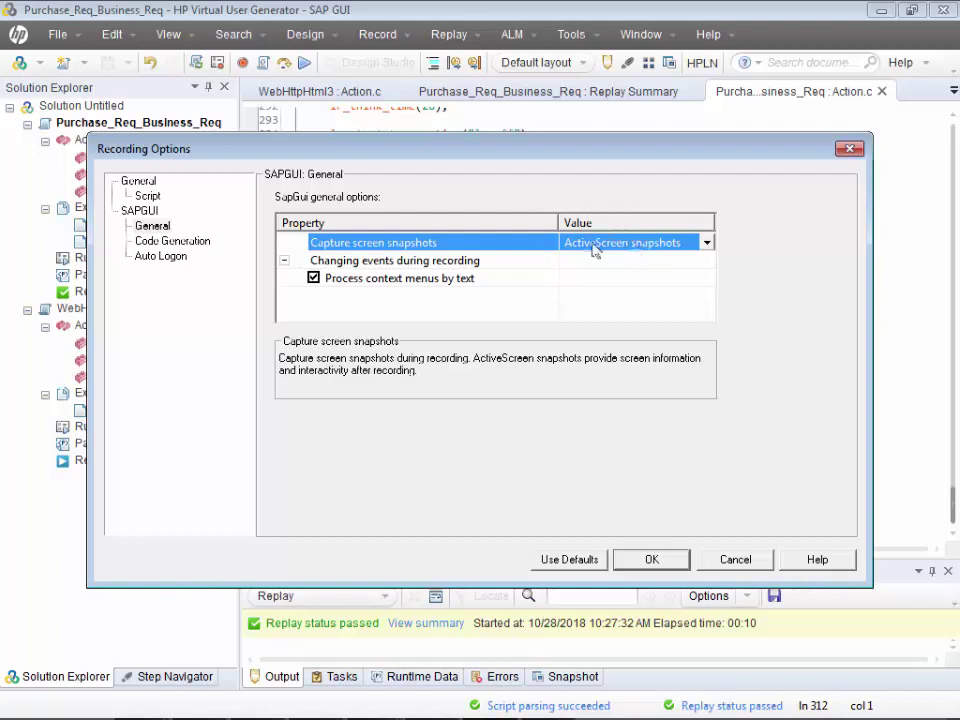
pyautogui.click(675, 243)
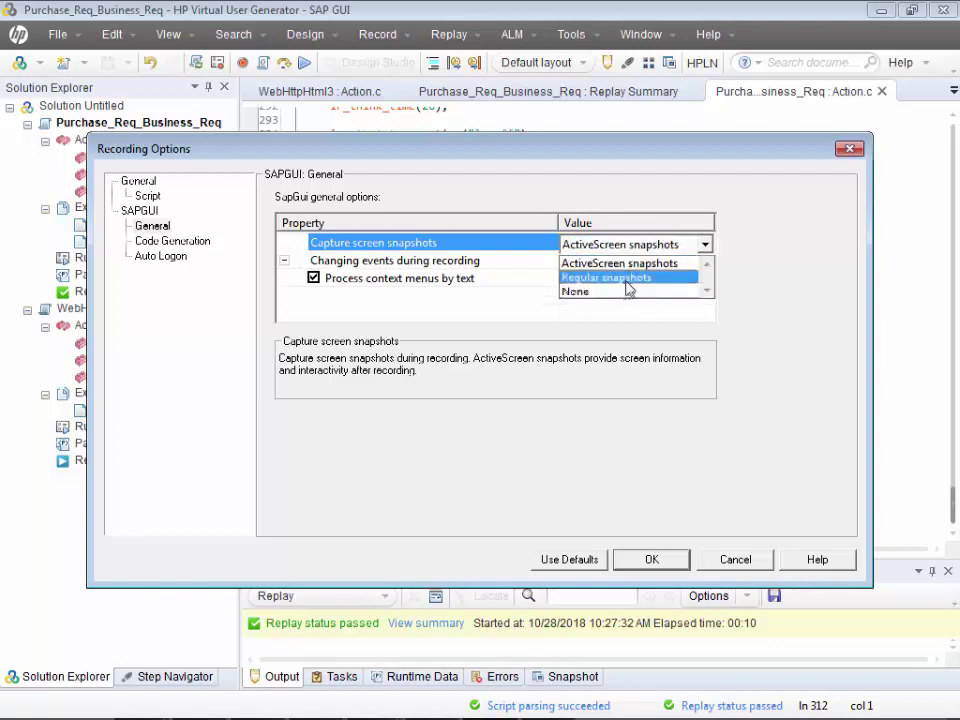
pyautogui.click(640, 232)
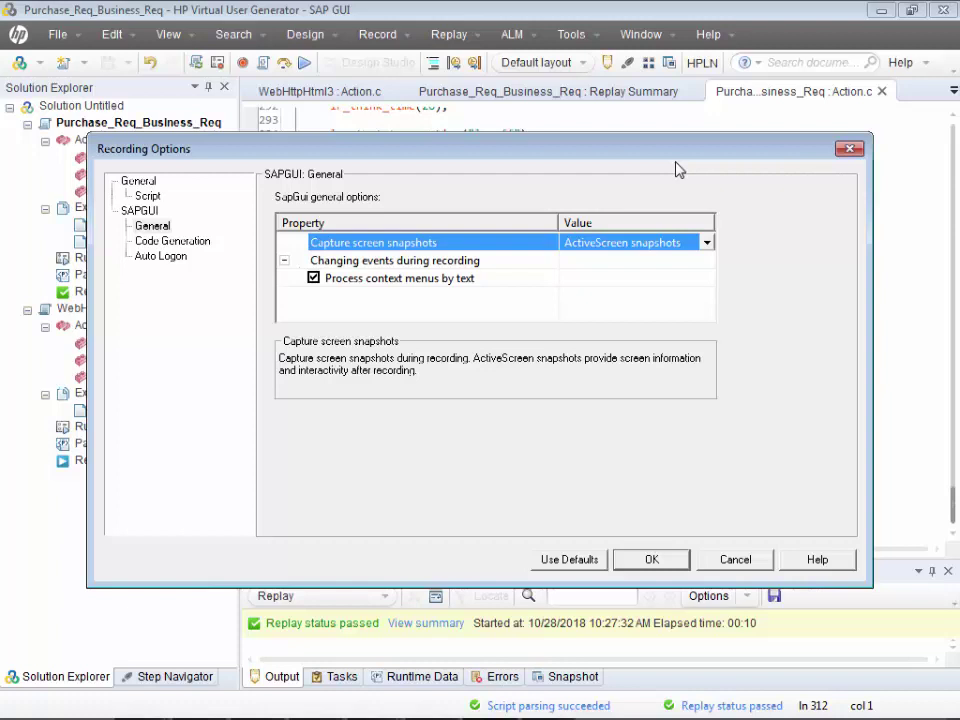
# - Review the SAPGUI code generation options and the Auto Logon settings for the Purchase_Req_Business_Req script
pyautogui.click(152, 226)
pyautogui.press('Down')
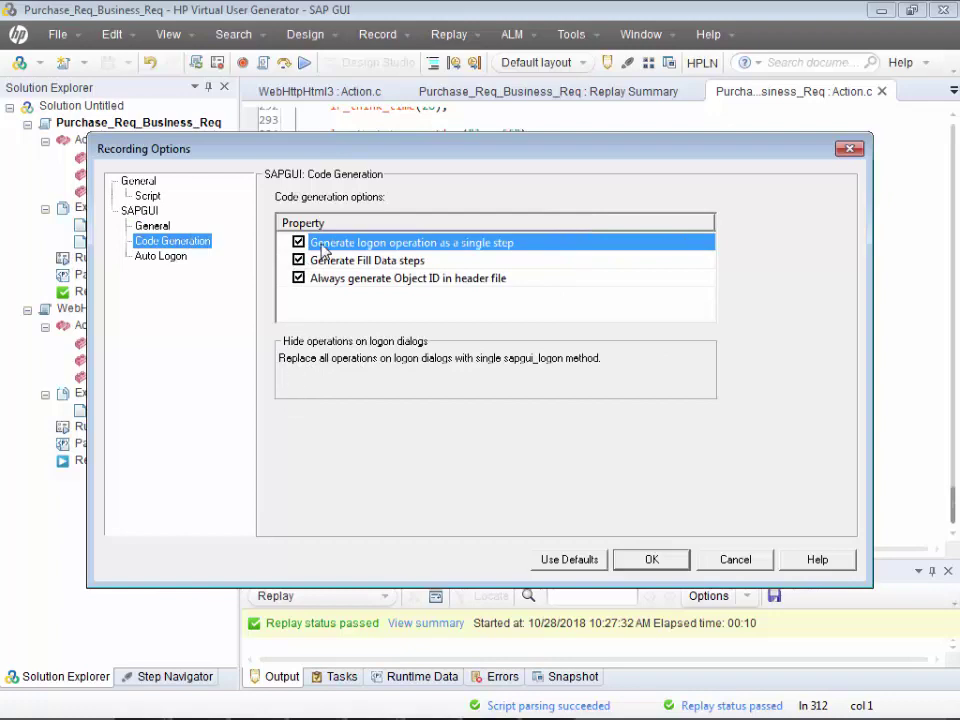
pyautogui.moveTo(445, 147); pyautogui.dragTo(413, 227)
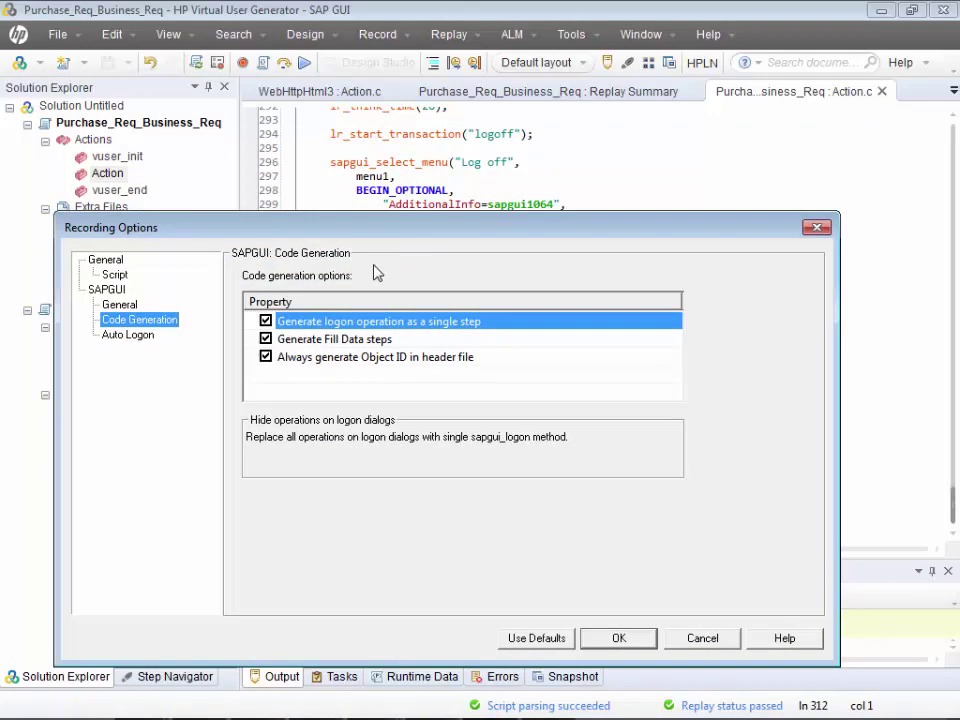
pyautogui.click(690, 641)
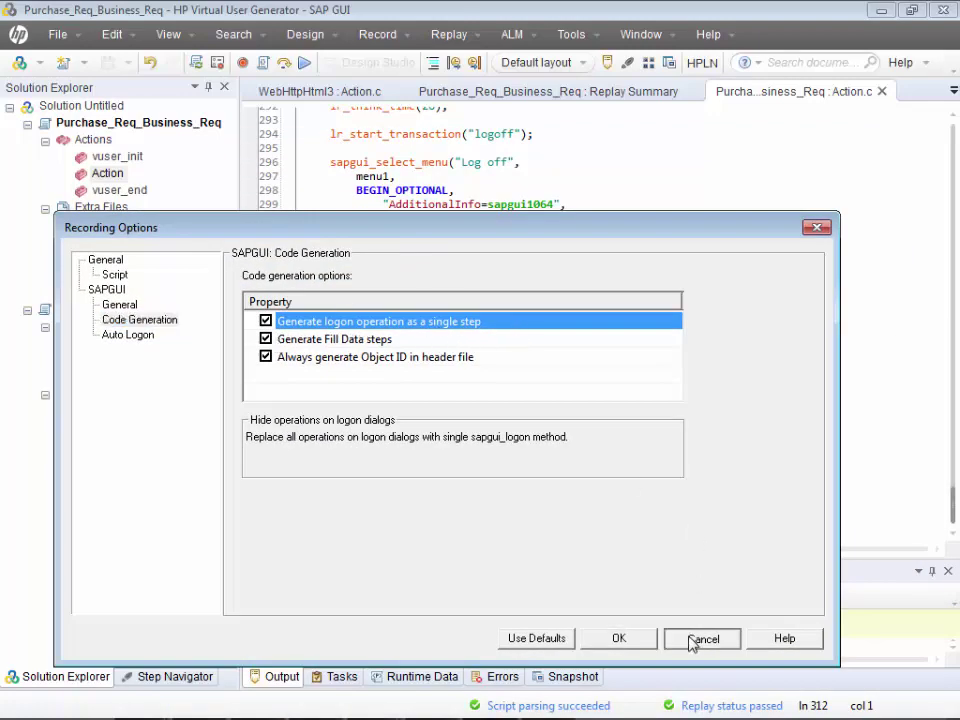
pyautogui.click(214, 63)
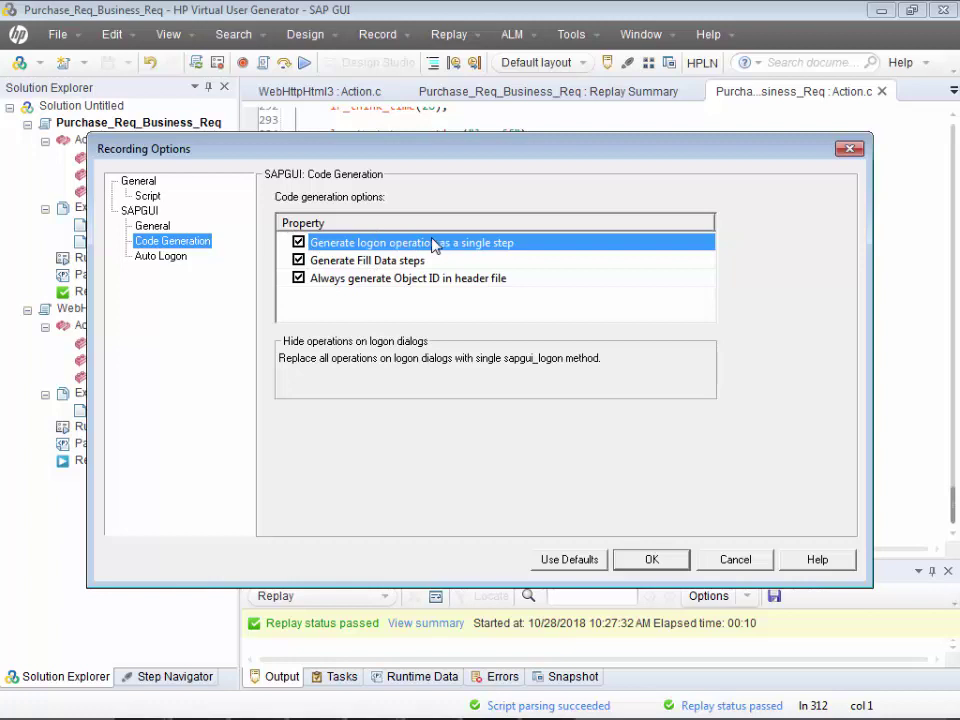
pyautogui.click(176, 258)
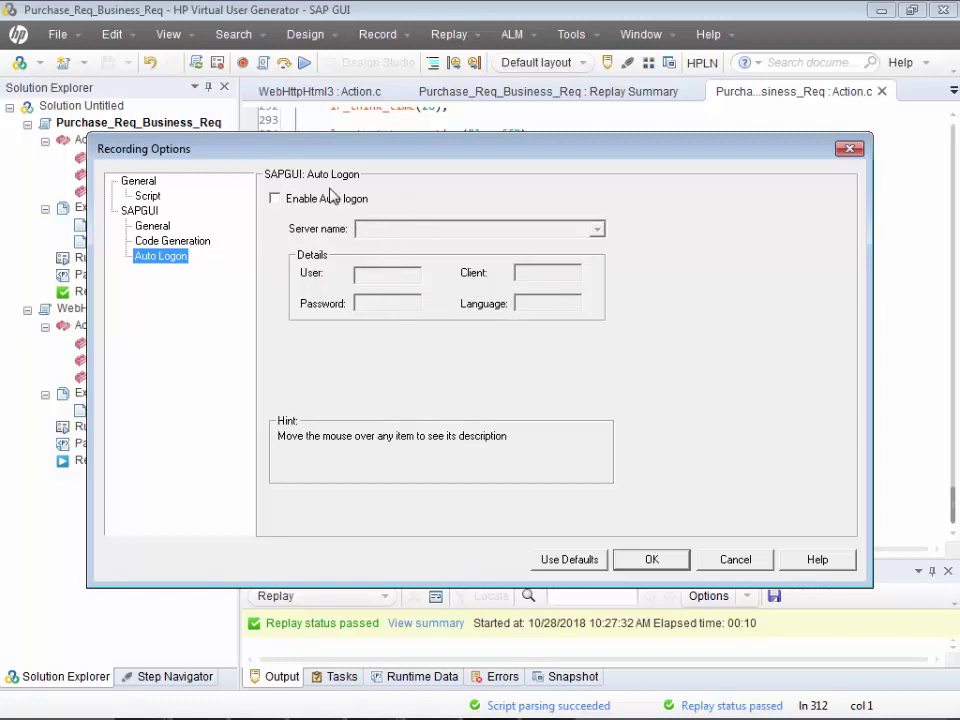
# - Enable Auto logon in the SAPGUI recording options and log off the open SAP purchase order session
pyautogui.click(273, 198)
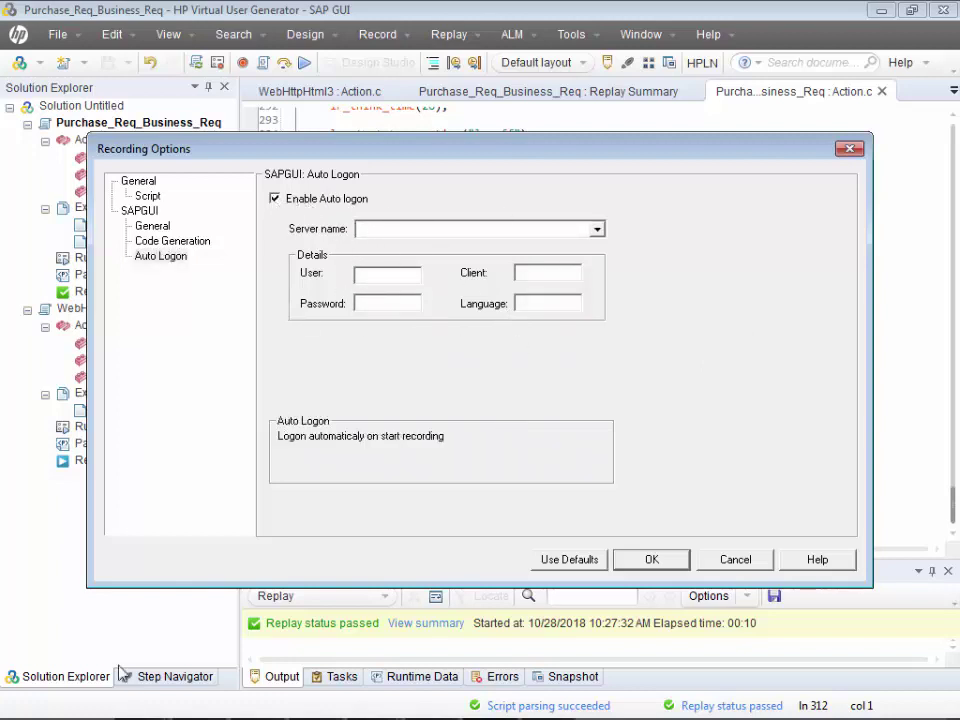
pyautogui.moveTo(143, 690)
pyautogui.click(160, 657)
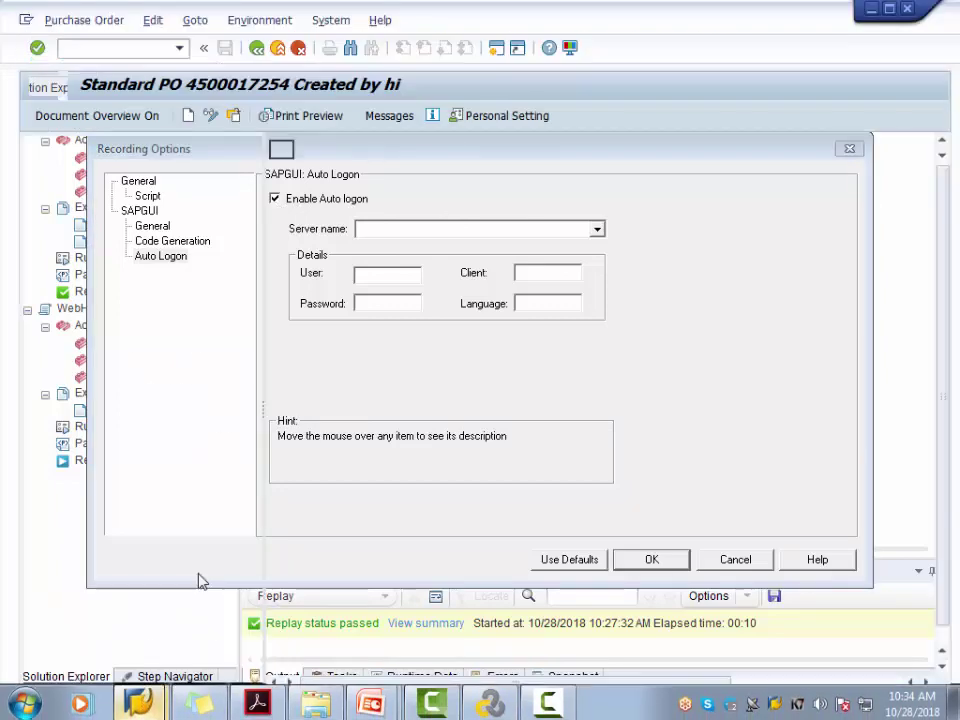
pyautogui.hotkey('alt', 'F4')
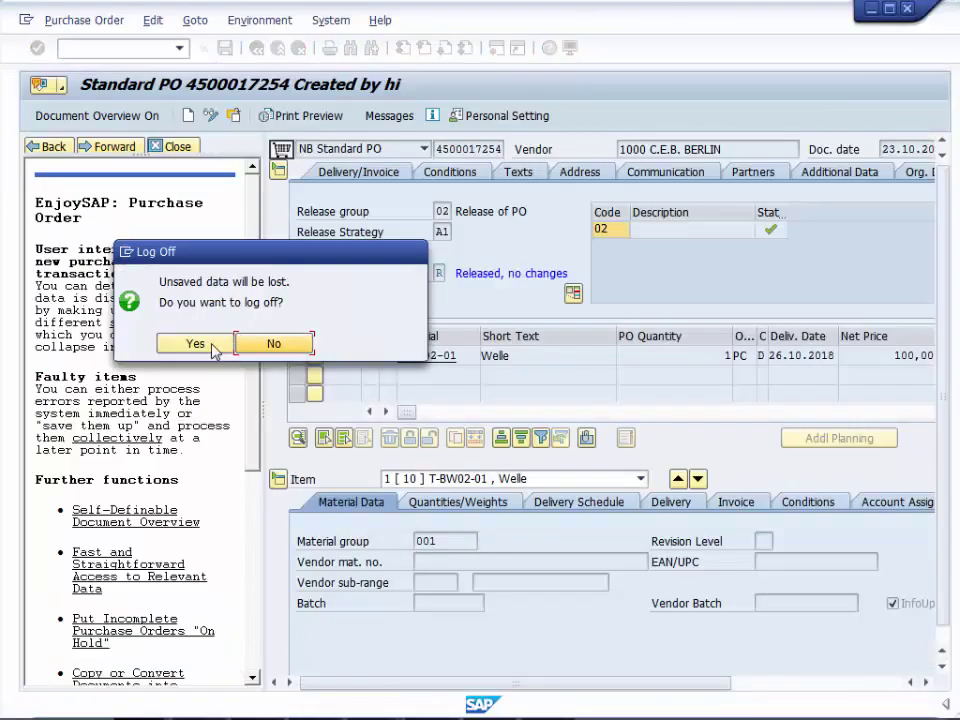
pyautogui.click(200, 344)
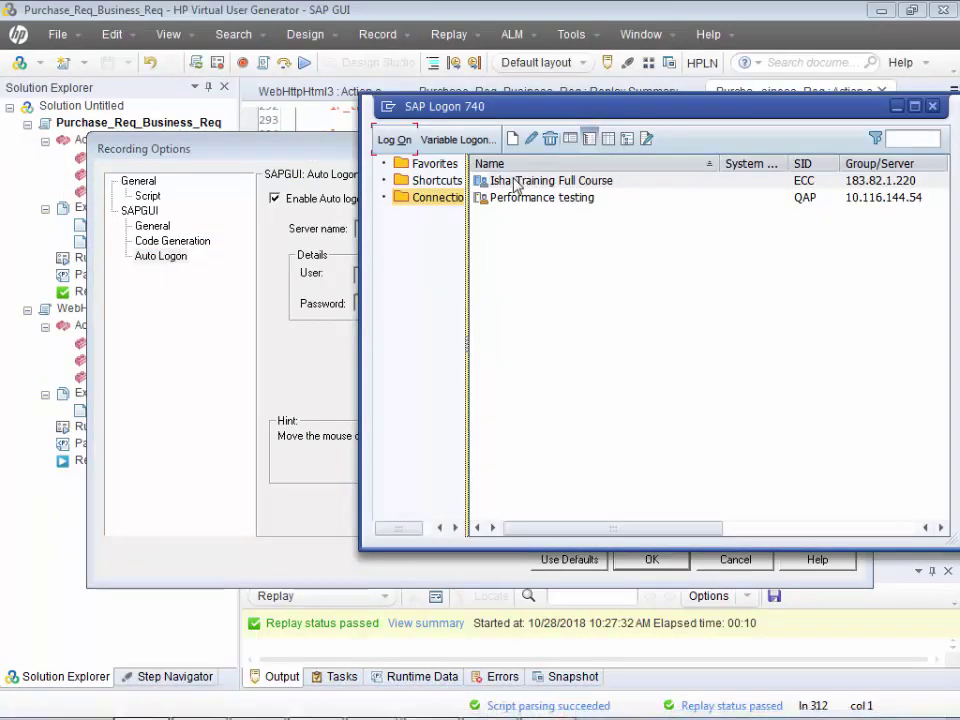
# - Compare the Isha Training Full Course entry in SAP Logon 740 with the Auto Logon fields, then put SAP Logon away
pyautogui.click(556, 182)
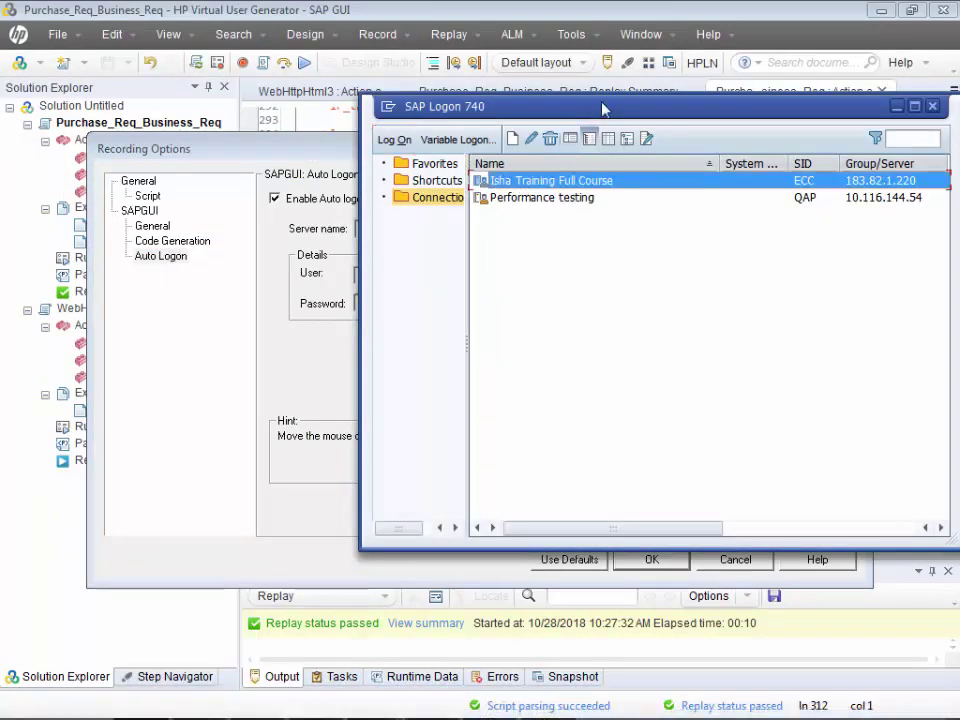
pyautogui.moveTo(603, 108); pyautogui.dragTo(411, 362)
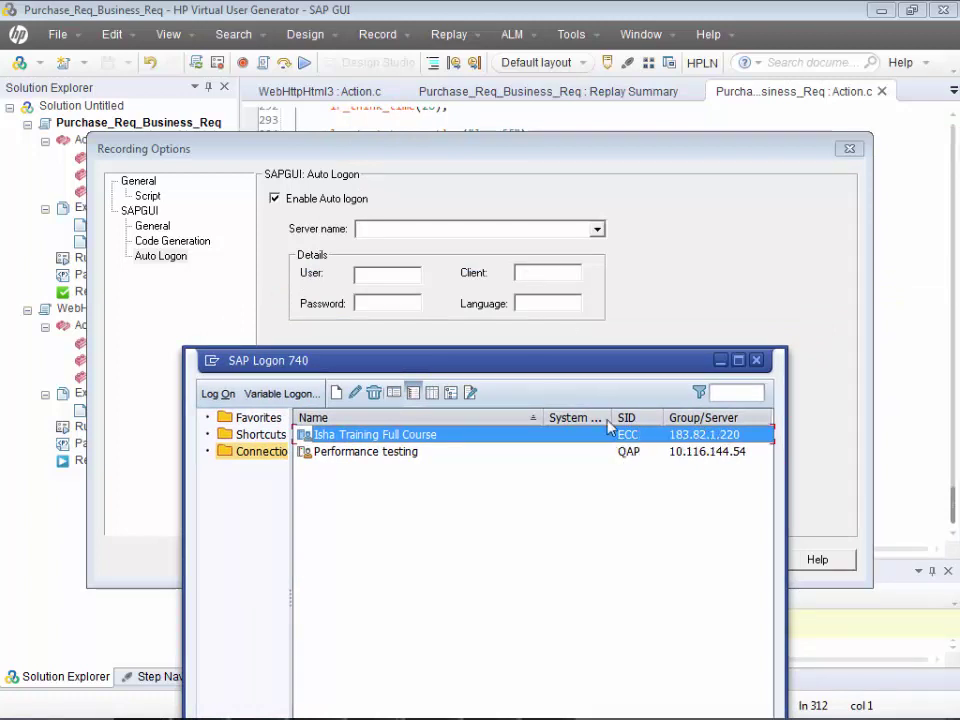
pyautogui.moveTo(431, 625); pyautogui.dragTo(601, 628)
pyautogui.moveTo(578, 622); pyautogui.dragTo(321, 611)
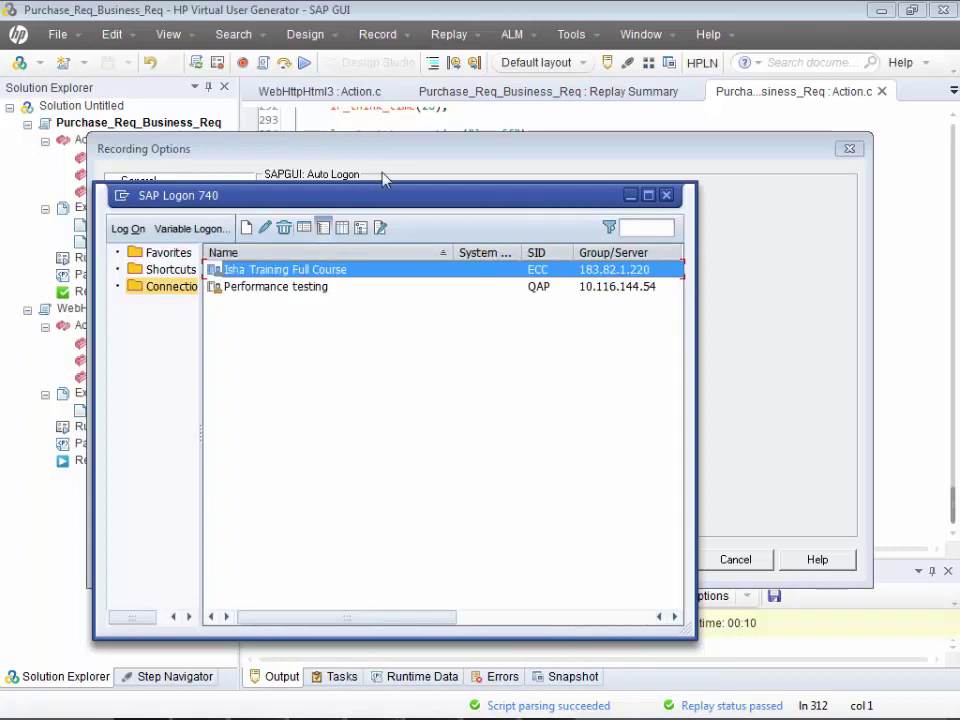
pyautogui.moveTo(380, 195); pyautogui.dragTo(506, 588)
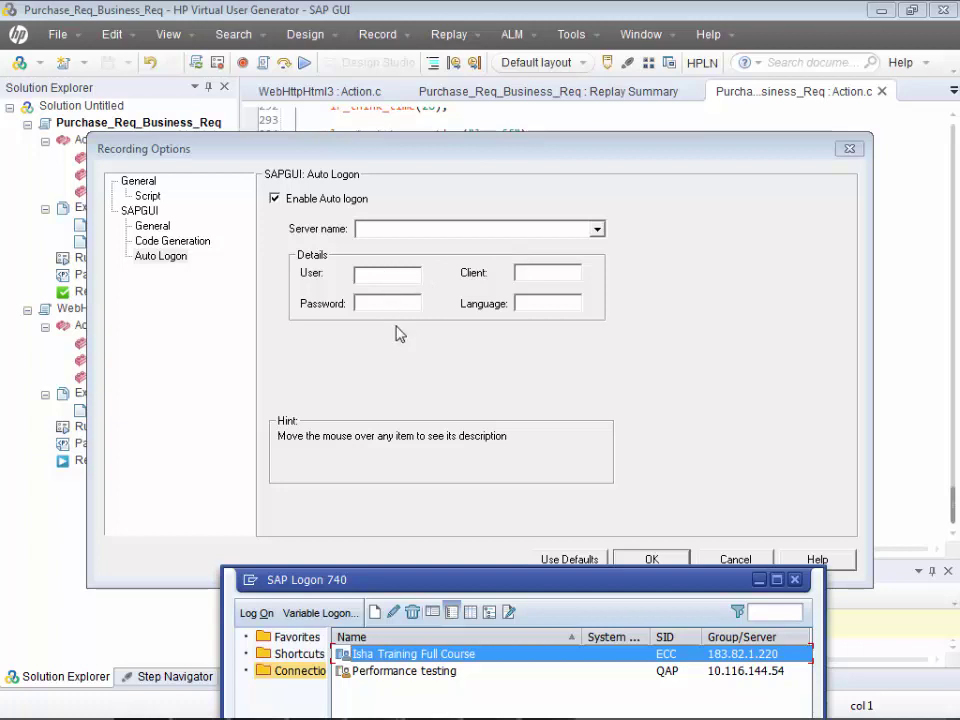
pyautogui.click(795, 580)
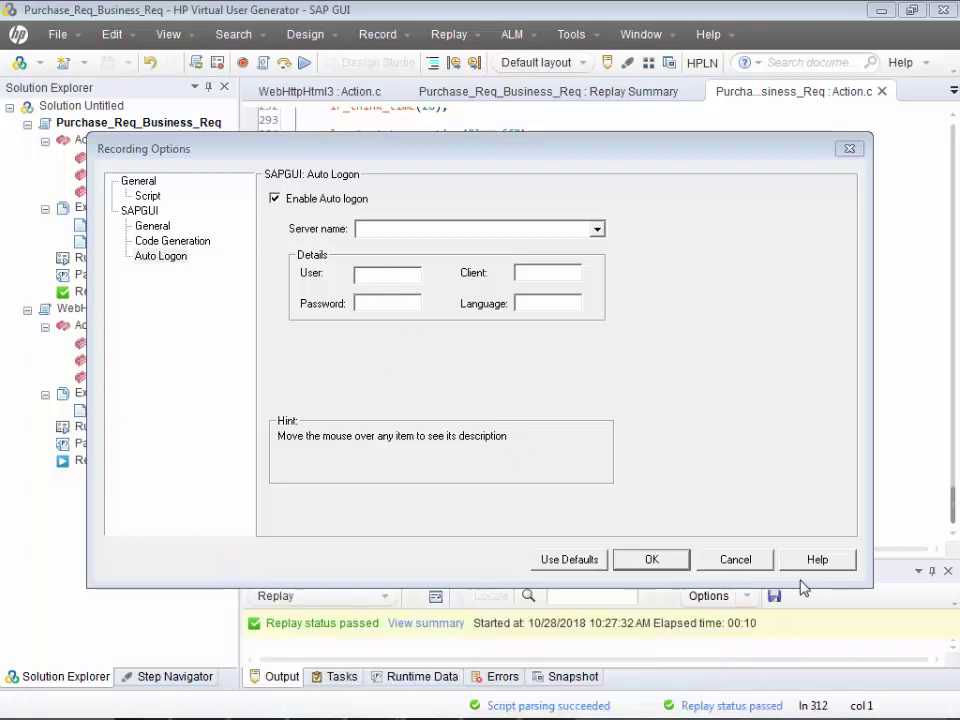
# - Disable Auto logon, cancel the recording options and return to the end of the Action script
pyautogui.click(295, 206)
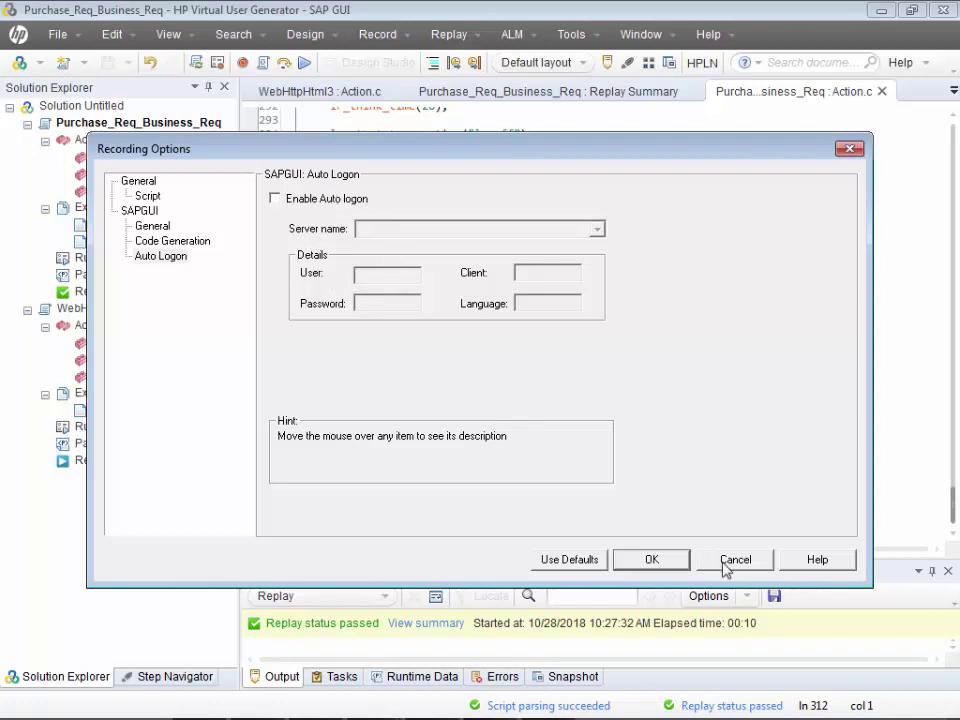
pyautogui.click(728, 564)
pyautogui.hotkey('ctrl', 'End')
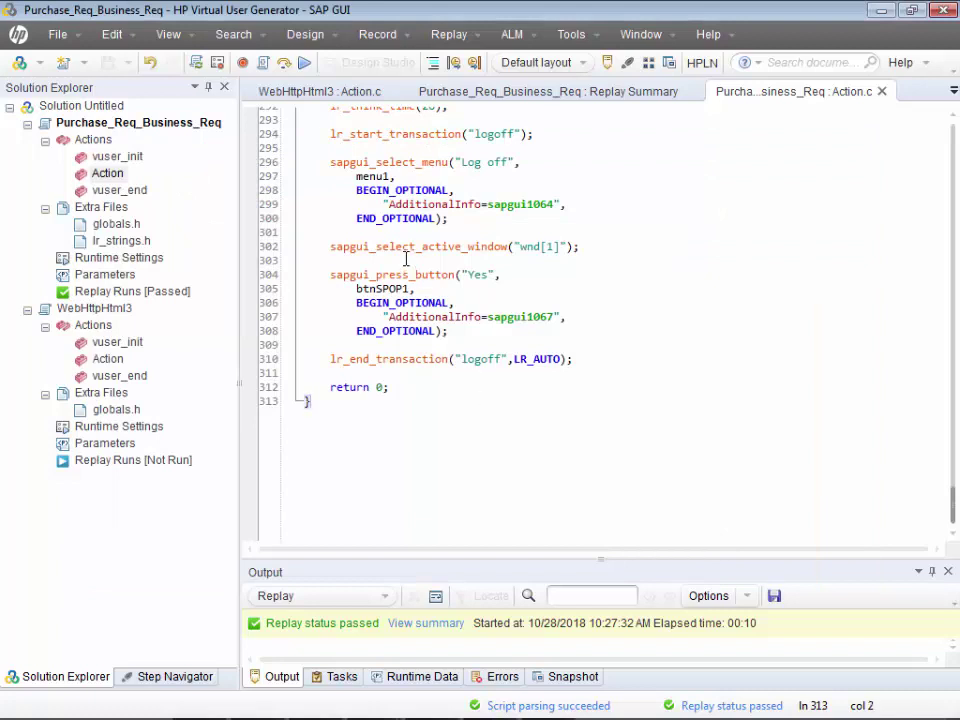
# - Open Purchase_Req_Business_Req's runtime settings and set the Run Logic number of iterations to 2
pyautogui.click(130, 258)
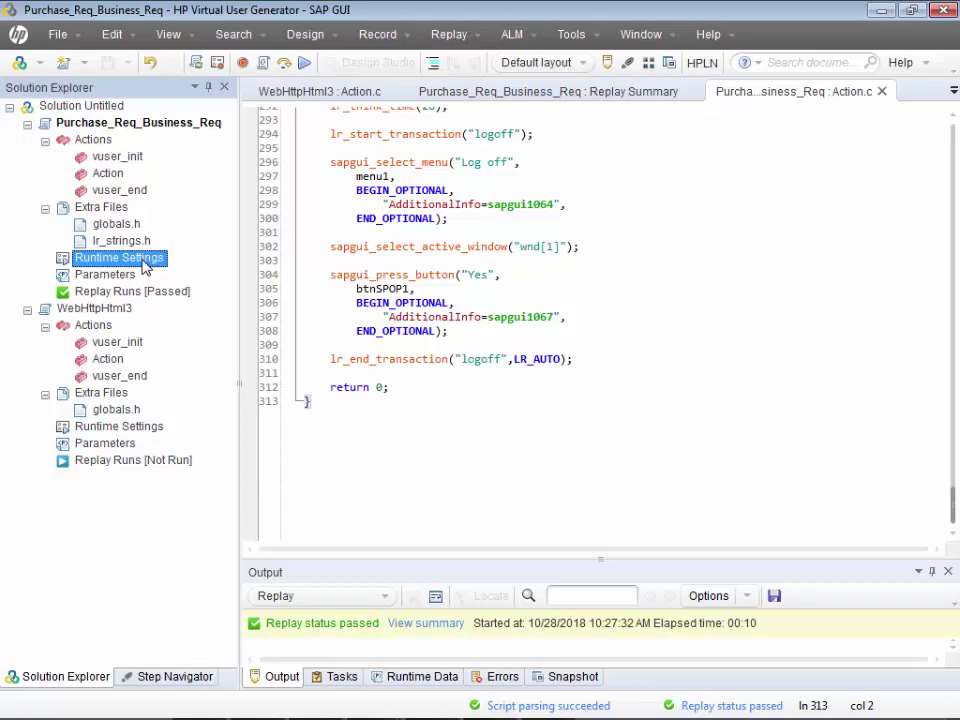
pyautogui.doubleClick(143, 262)
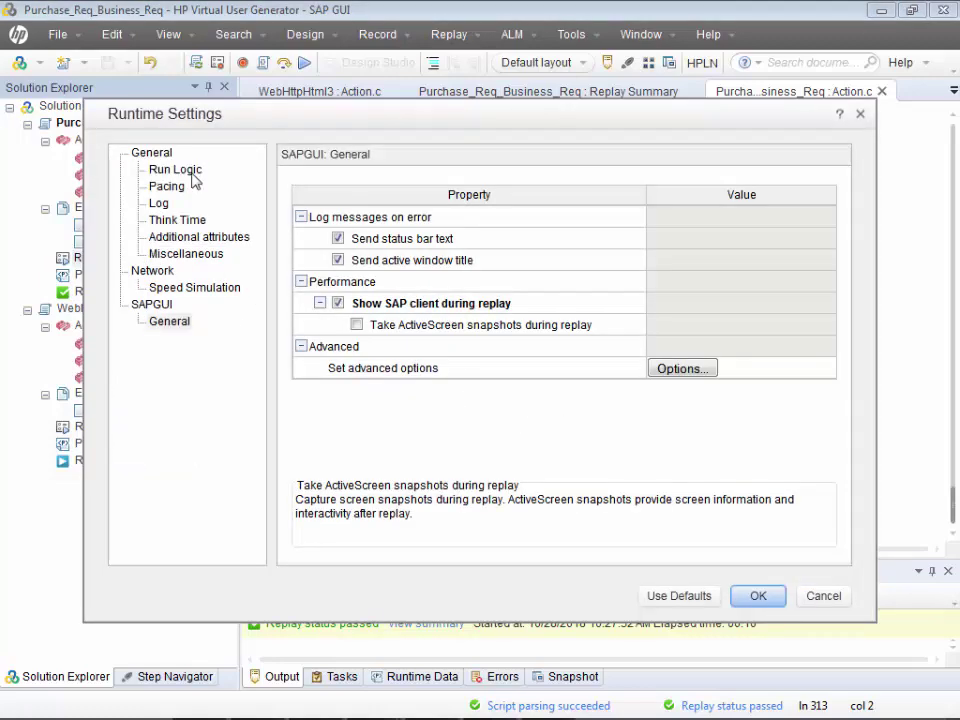
pyautogui.click(180, 170)
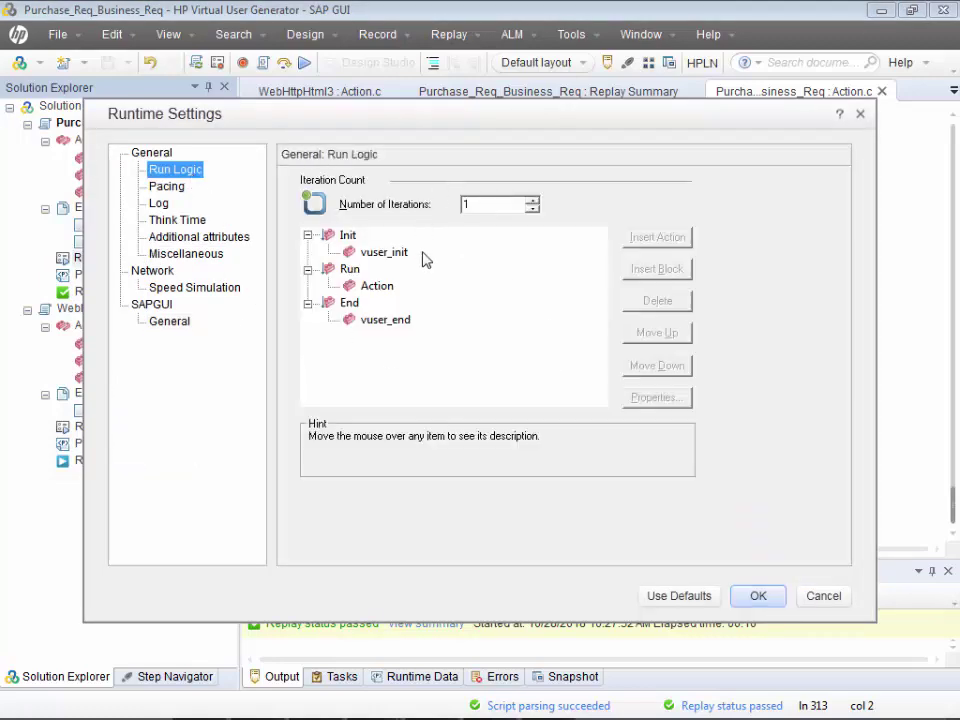
pyautogui.doubleClick(495, 203)
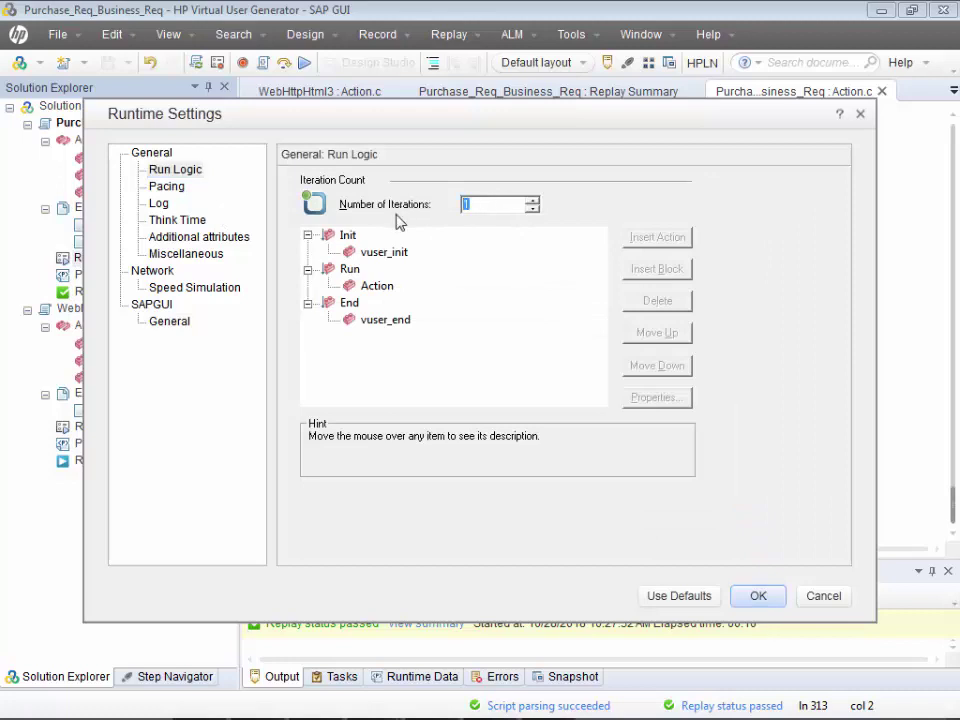
pyautogui.write('2')
# - Review the Pacing, Log, Think Time, Additional attributes, Miscellaneous, Speed Simulation and SAPGUI General runtime settings
pyautogui.click(166, 187)
pyautogui.click(162, 204)
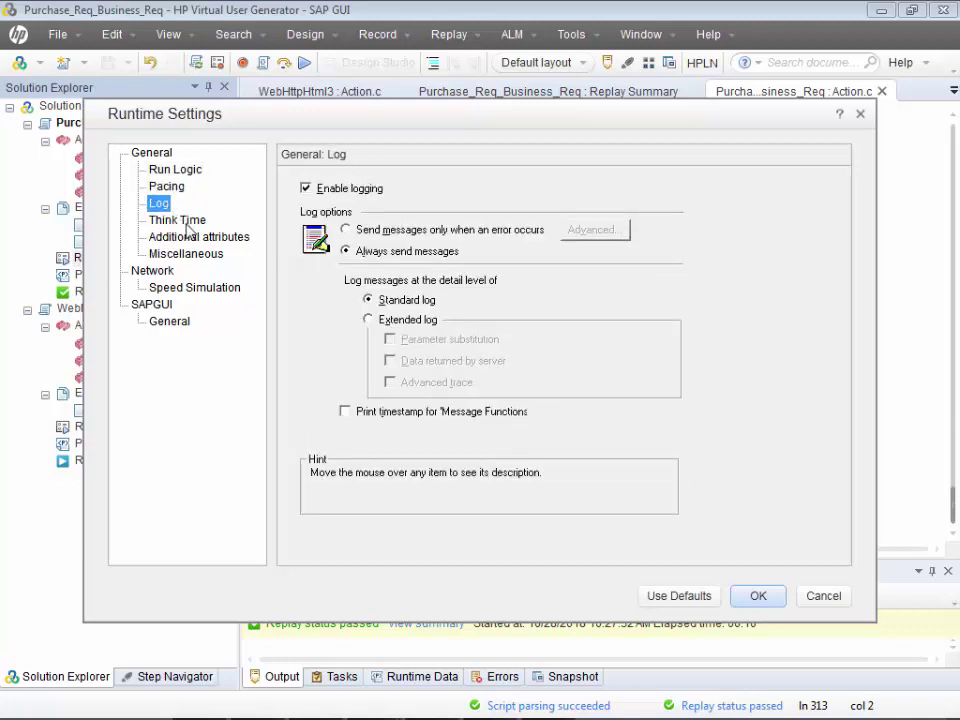
pyautogui.click(185, 222)
pyautogui.click(195, 236)
pyautogui.click(183, 253)
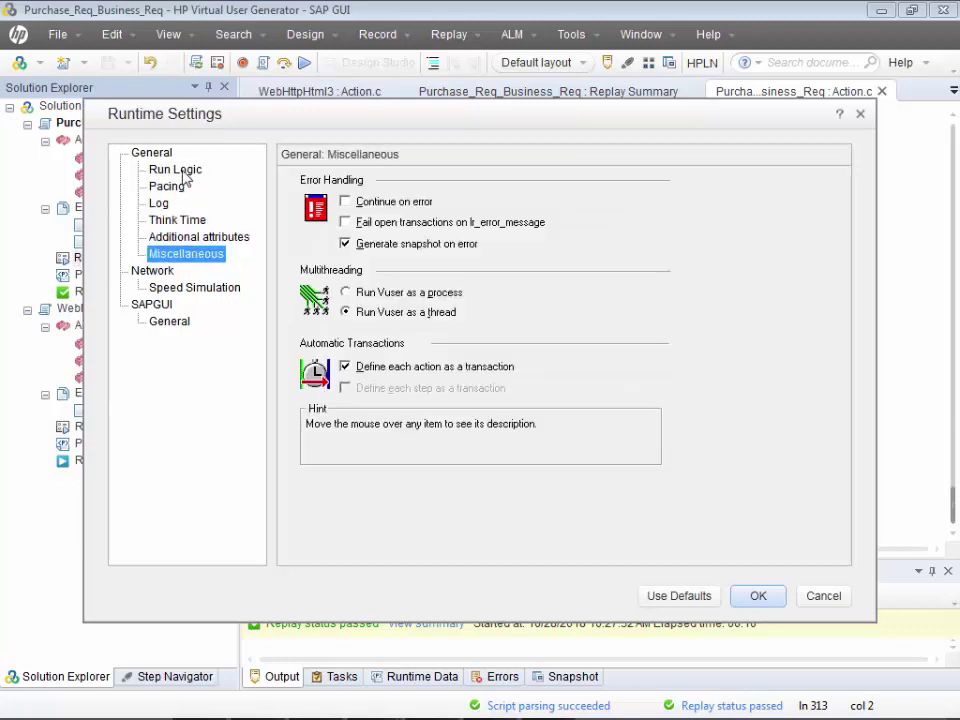
pyautogui.click(180, 288)
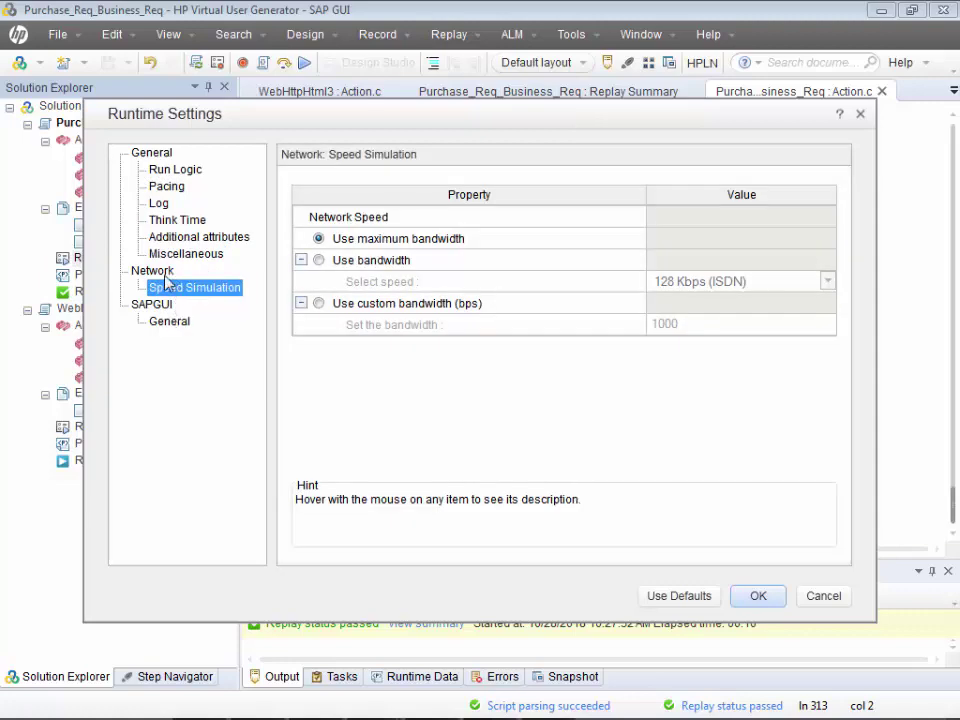
pyautogui.click(170, 322)
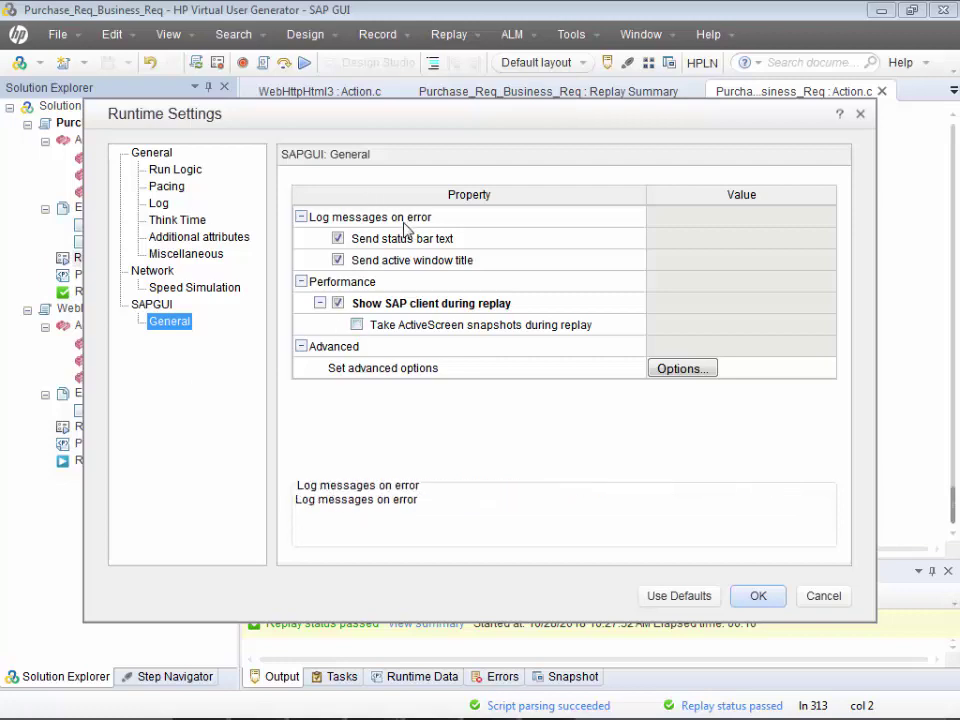
pyautogui.moveTo(424, 124); pyautogui.dragTo(389, 27)
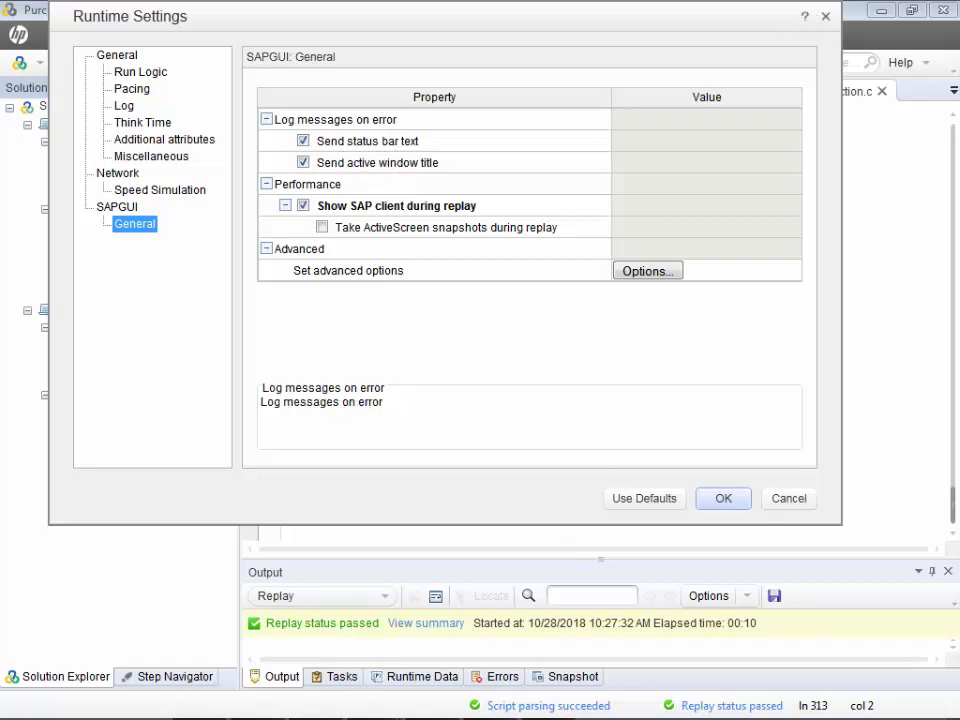
# - Switch to SAP Logon and log on to Isha Training Full Course with the account's user name and password
pyautogui.moveTo(455, 710)
pyautogui.click(140, 703)
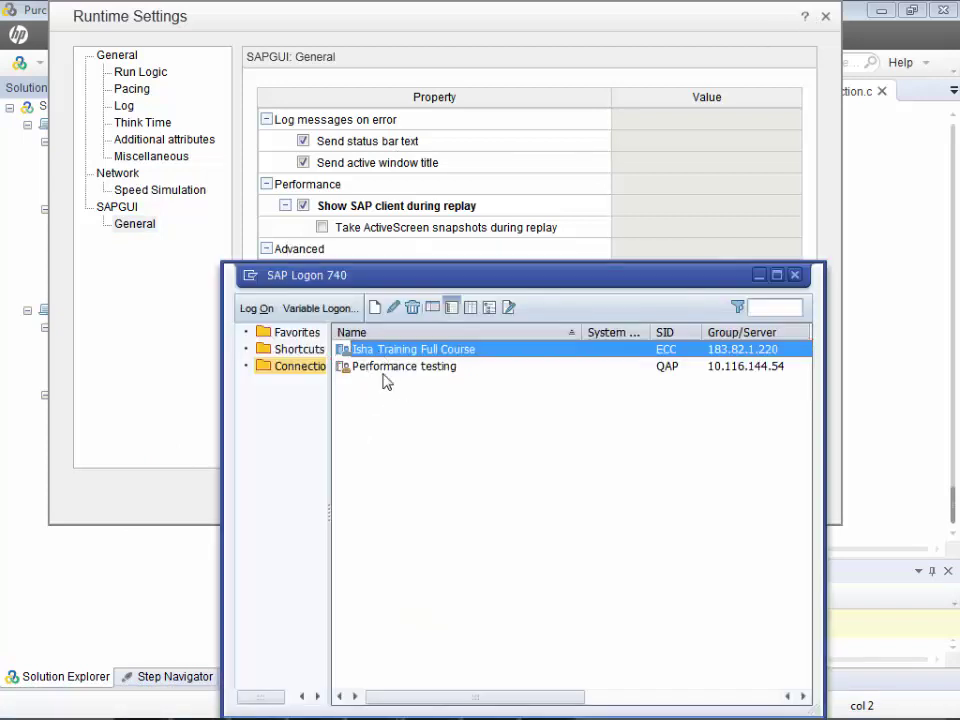
pyautogui.click(259, 309)
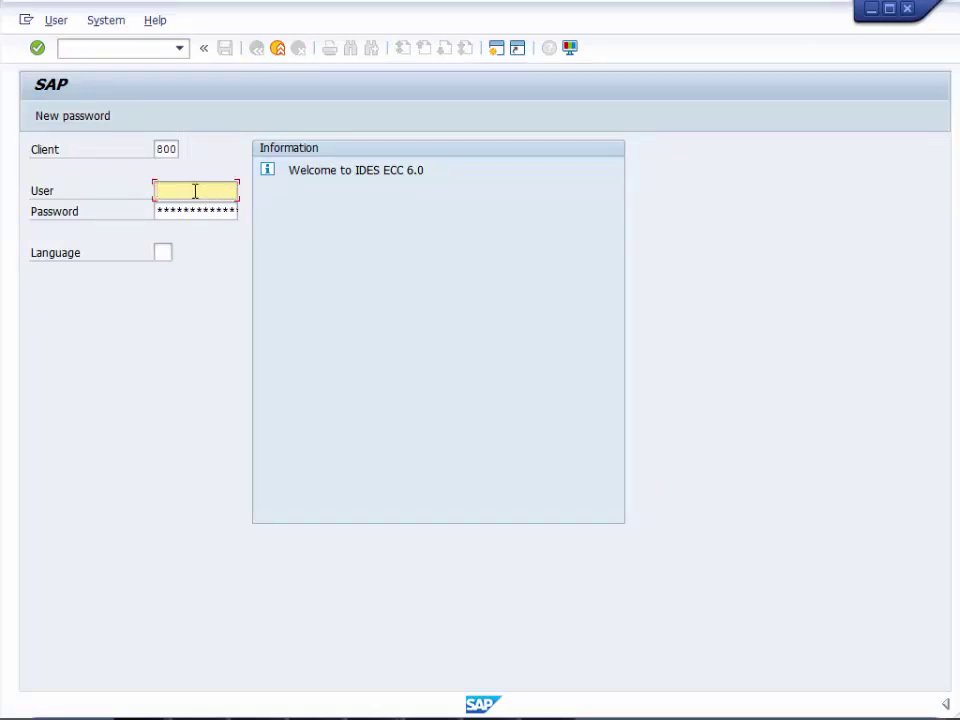
pyautogui.write('user')
pyautogui.press('BackSpace')
pyautogui.press('BackSpace')
pyautogui.write('eccuser39')
pyautogui.press('Tab')
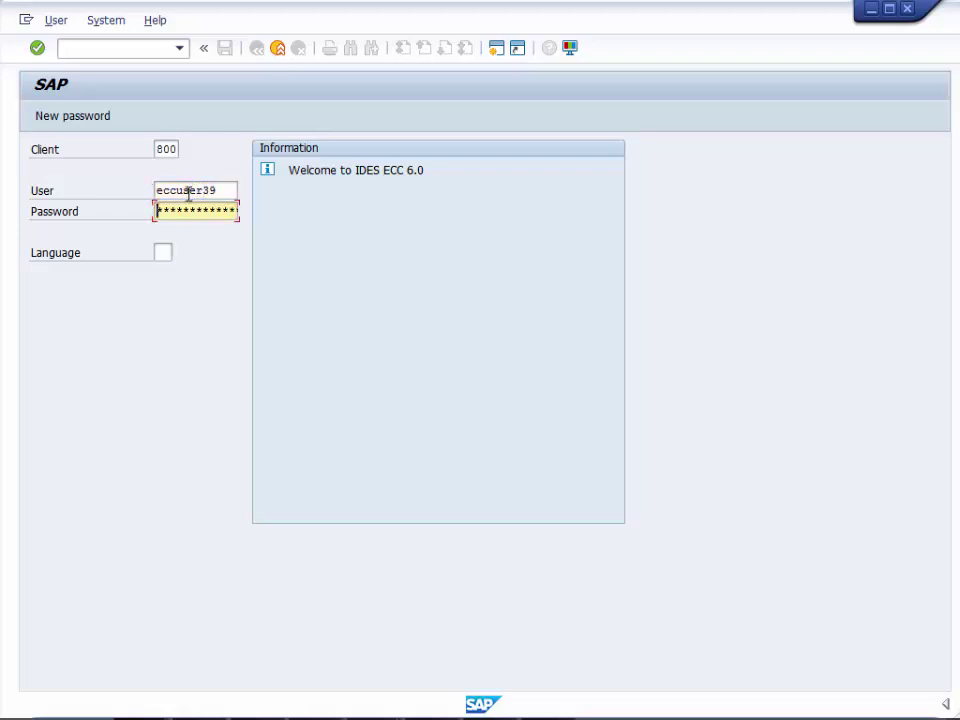
pyautogui.write('*')
pyautogui.press('Return')
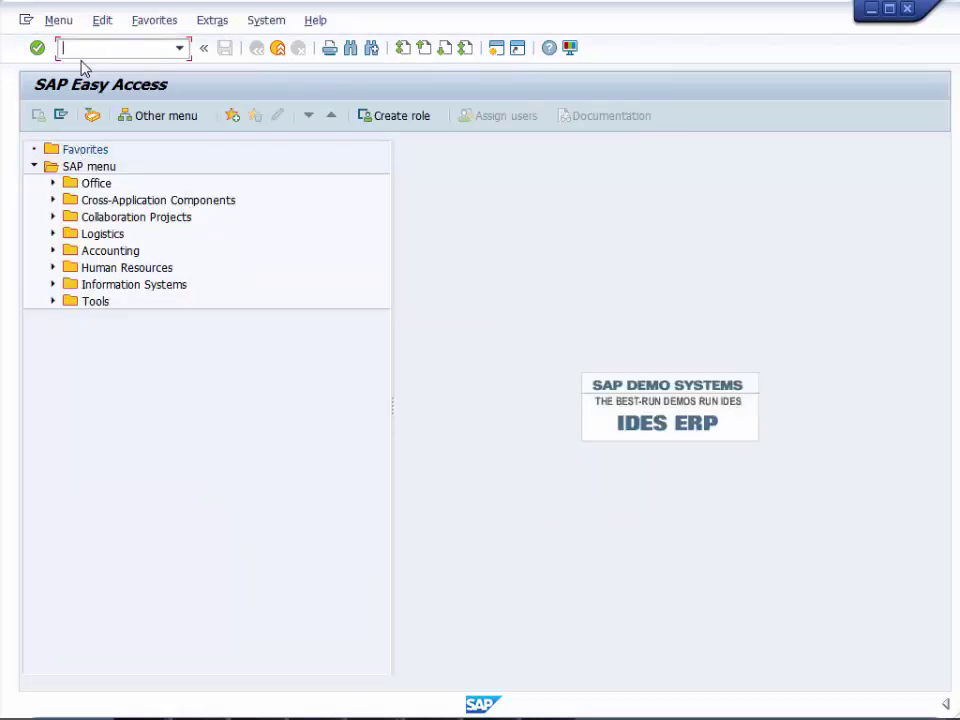
# - Expand Logistics, Materials Management, Purchasing and Purchase Order in the SAP menu and open the existing standard purchase order
pyautogui.click(180, 50)
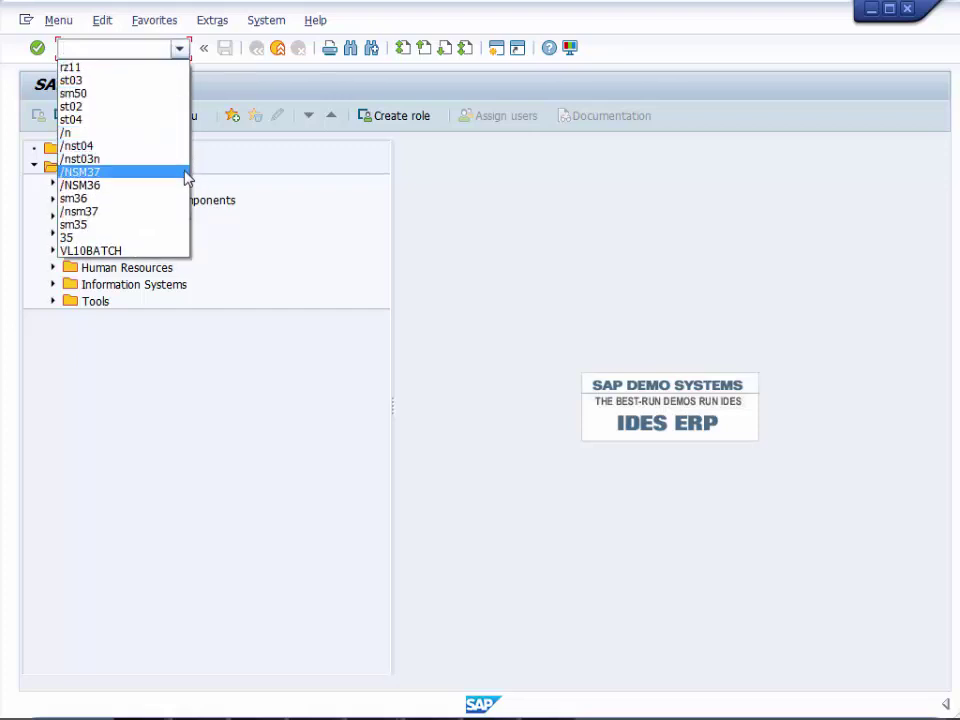
pyautogui.click(270, 400)
pyautogui.click(53, 234)
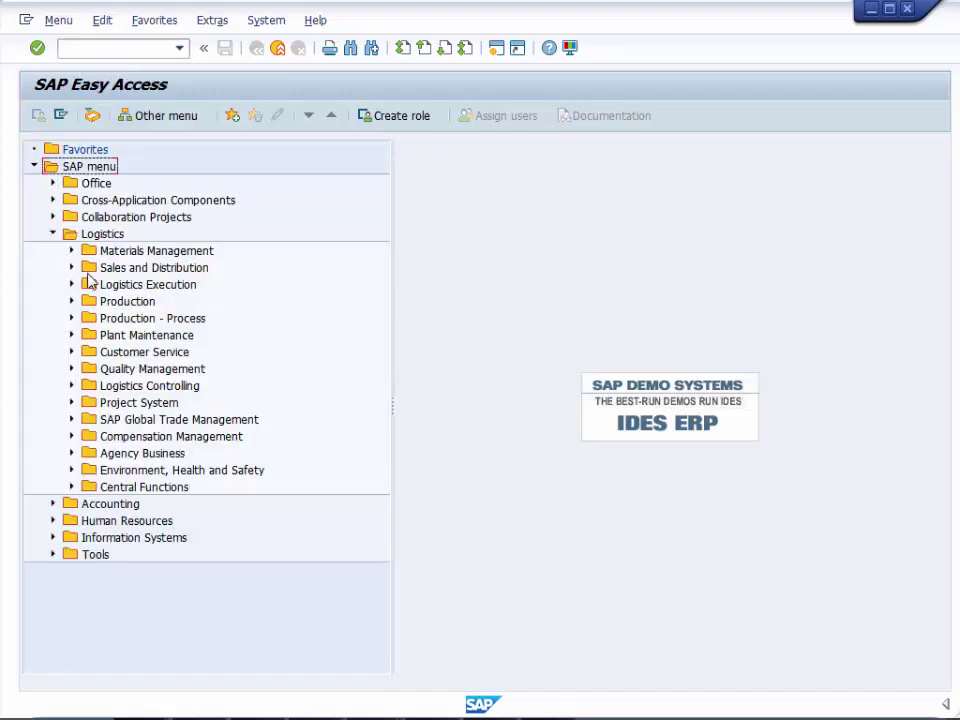
pyautogui.click(72, 251)
pyautogui.click(90, 268)
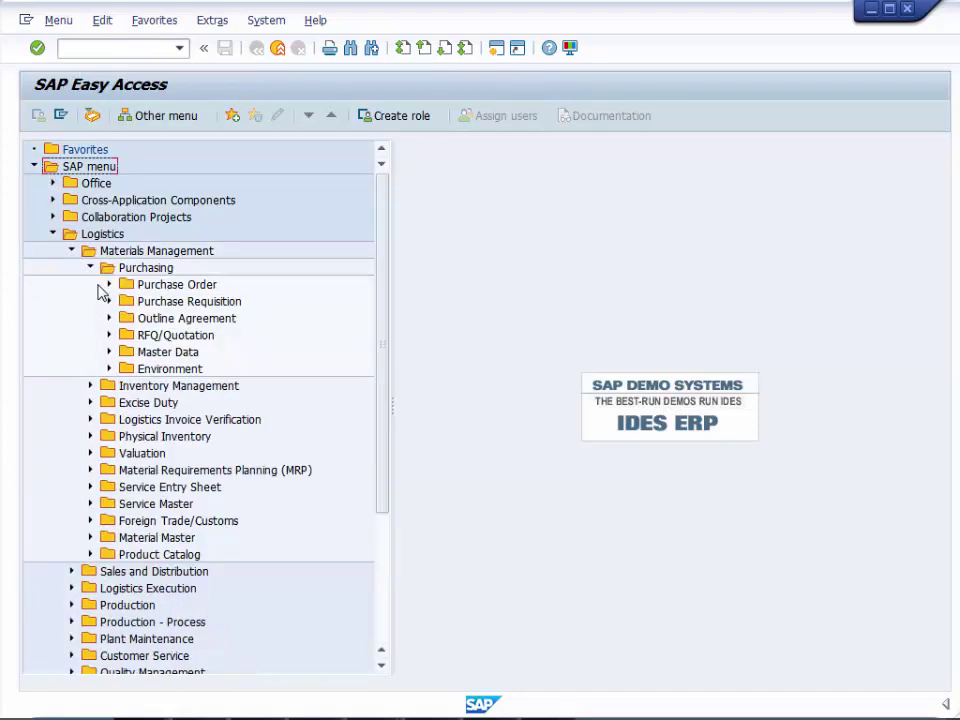
pyautogui.click(109, 285)
pyautogui.doubleClick(140, 318)
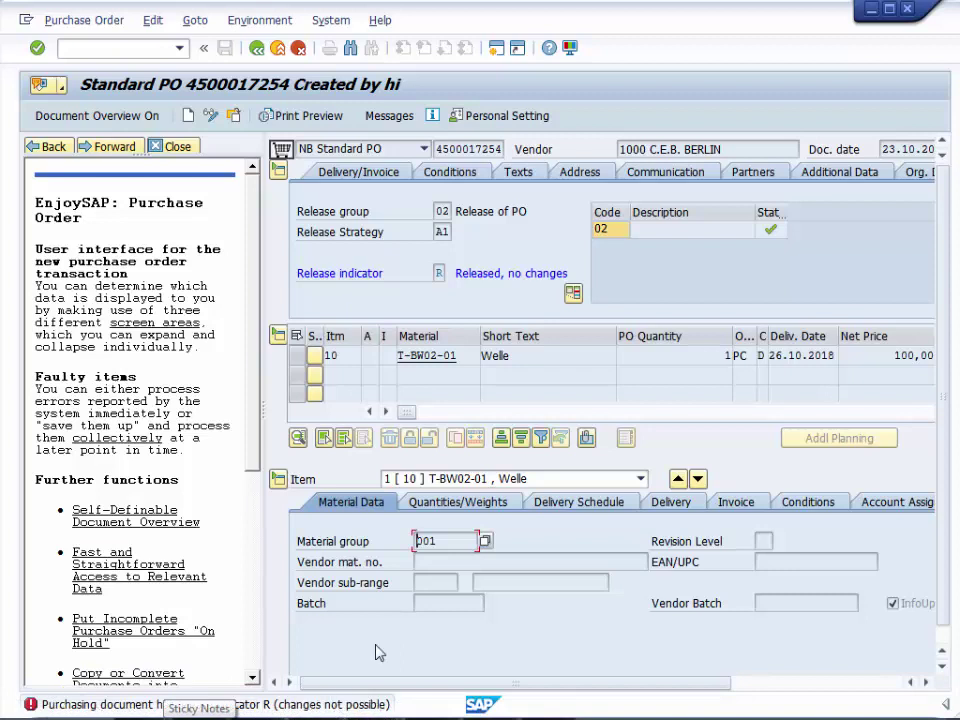
# - Examine the purchase order's status bar message, then minimize the SAP windows to return to the runtime settings
pyautogui.moveTo(205, 655); pyautogui.dragTo(163, 583)
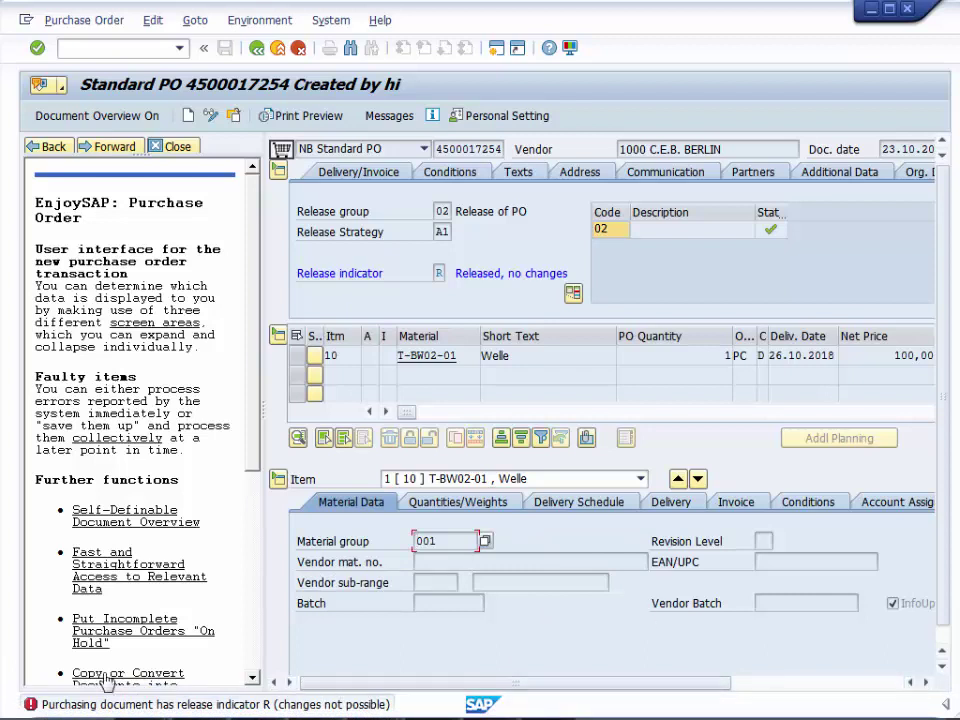
pyautogui.click(870, 10)
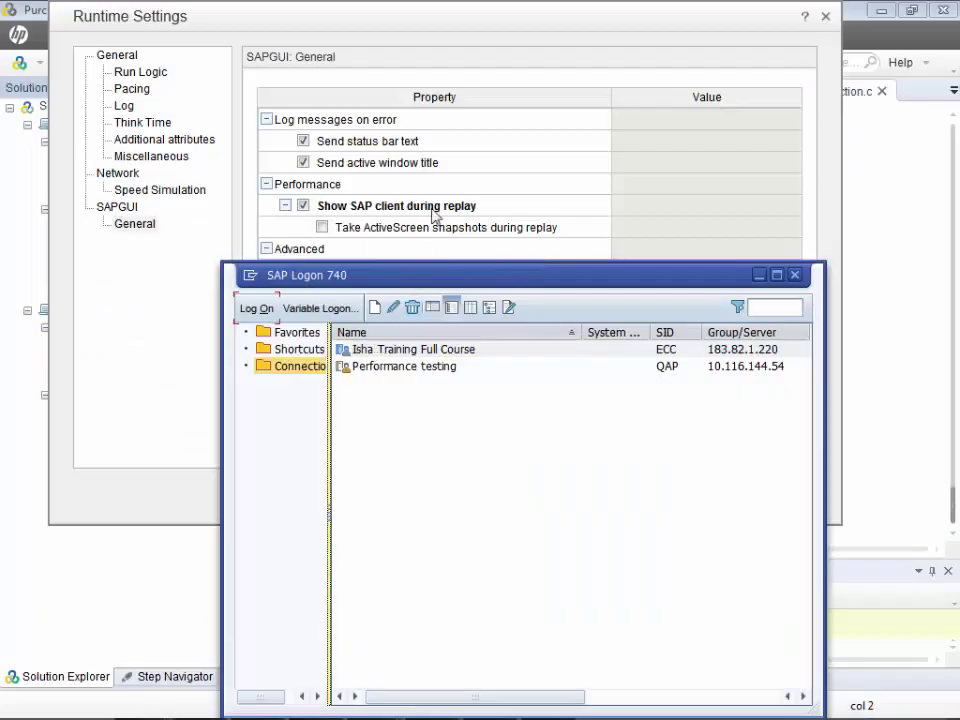
pyautogui.click(759, 274)
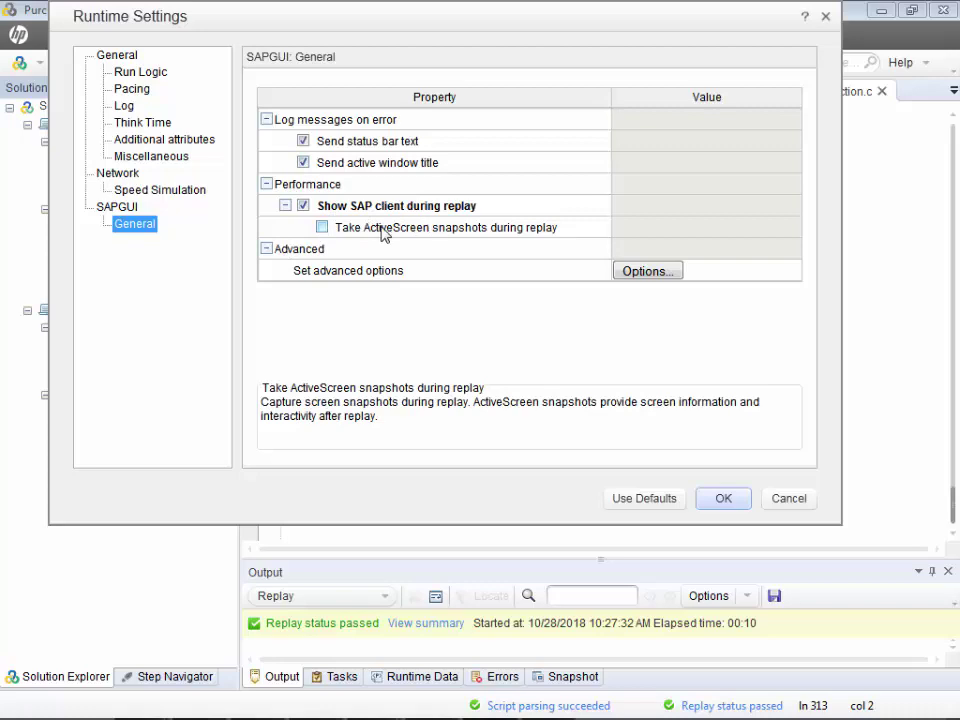
# - Cancel the runtime settings and replay the Purchase_Req_Business_Req script
pyautogui.moveTo(708, 36); pyautogui.dragTo(727, 152)
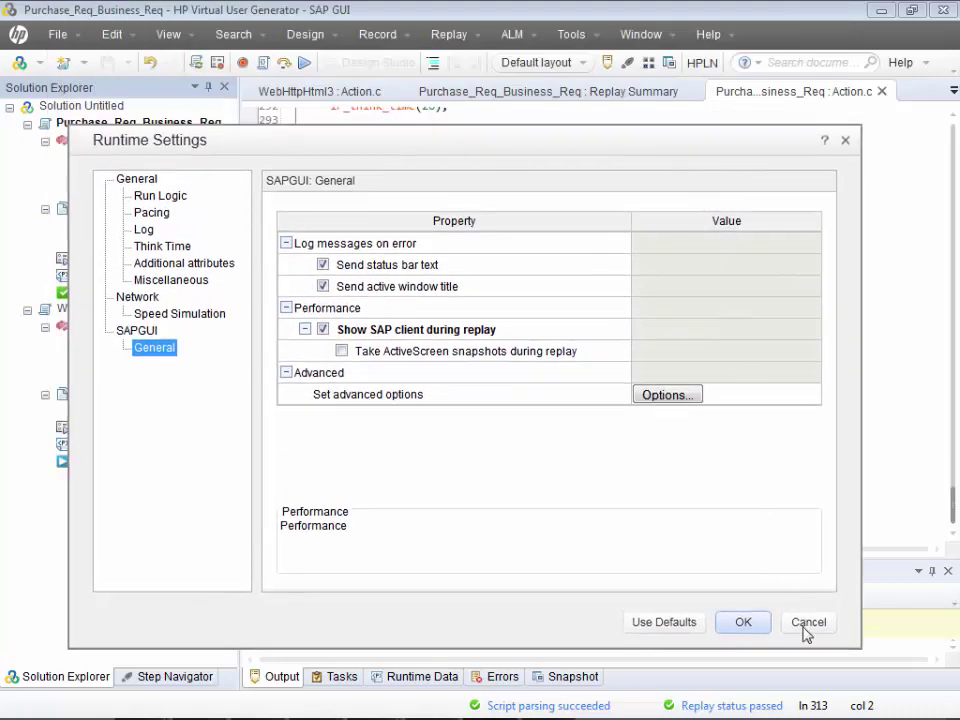
pyautogui.click(806, 614)
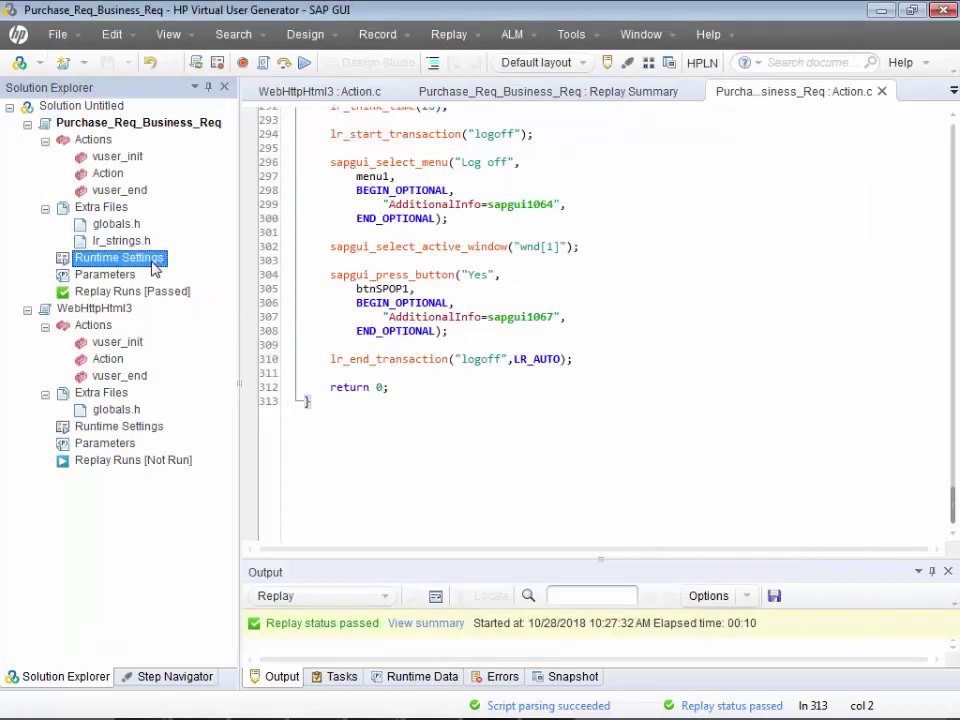
pyautogui.click(107, 173)
pyautogui.click(303, 62)
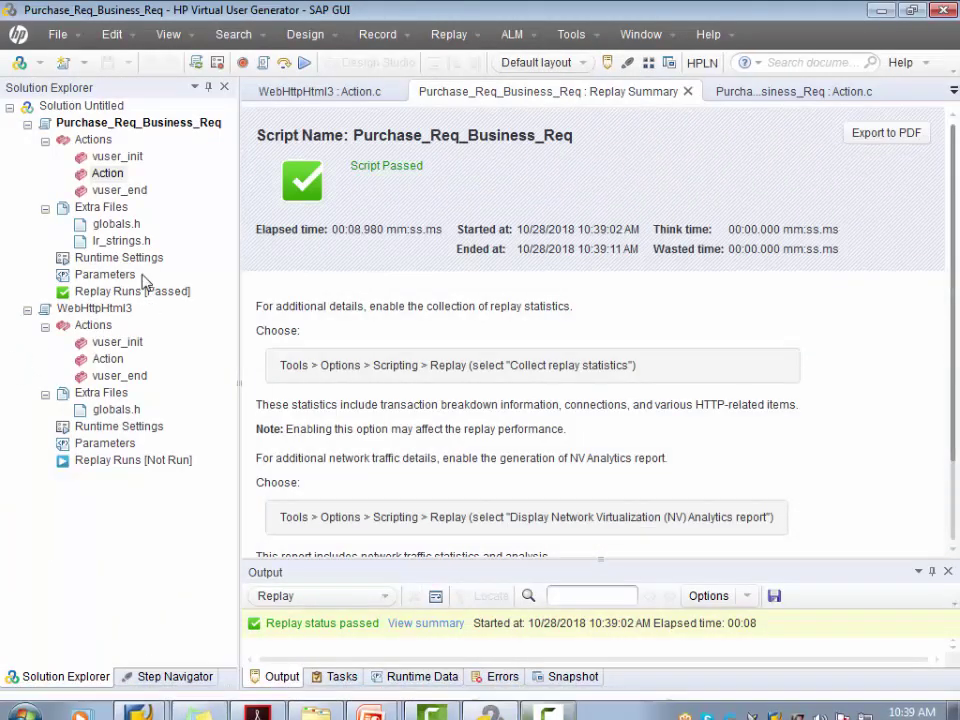
# - Open the runtime settings of Purchase_Req_Business_Req and toggle the SAPGUI option Show SAP client during replay off and back on
pyautogui.click(137, 262)
pyautogui.doubleClick(137, 262)
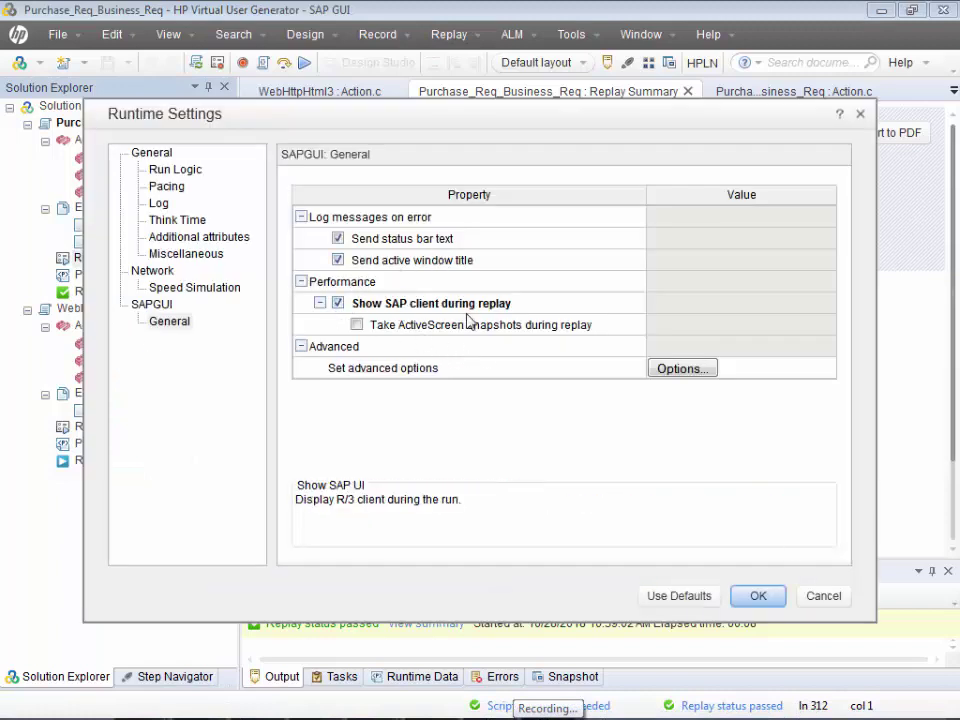
pyautogui.click(339, 305)
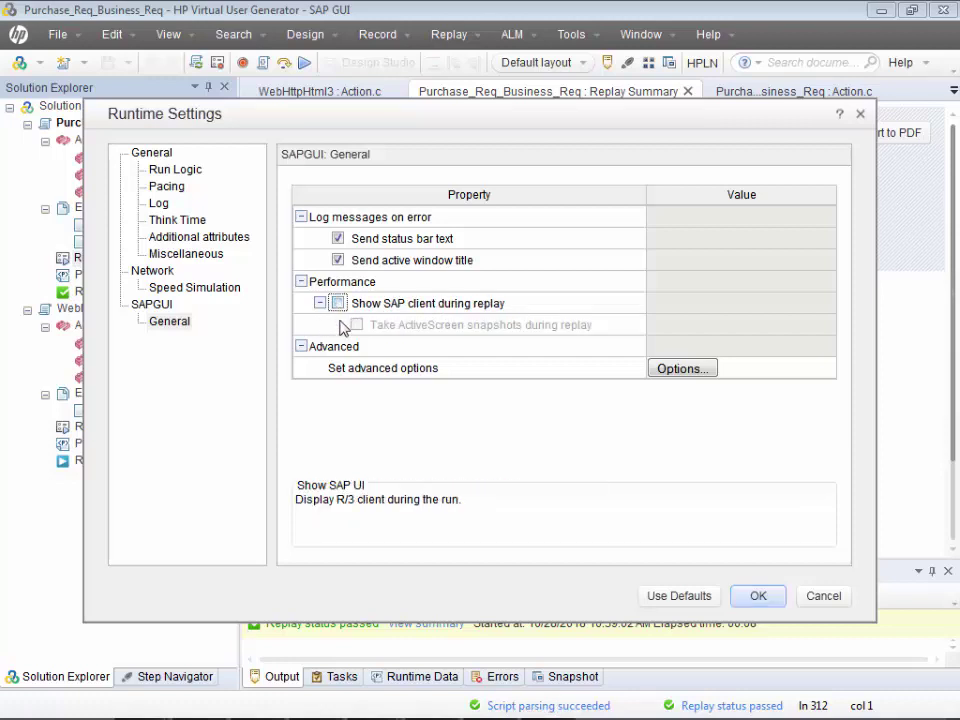
pyautogui.click(339, 305)
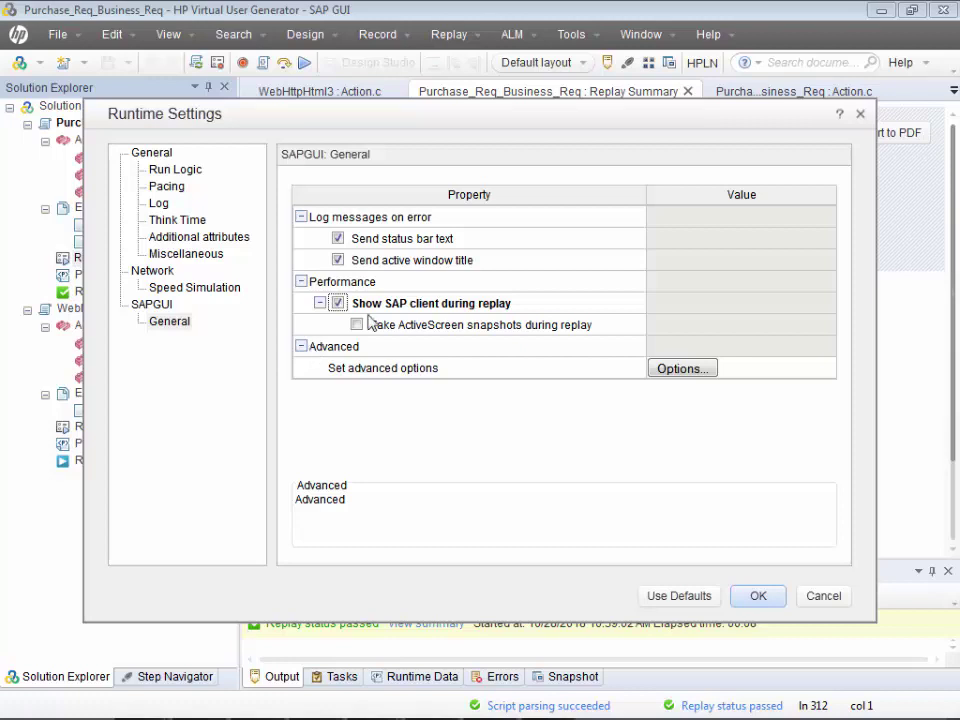
# - Toggle Take ActiveScreen snapshots during replay on and off twice, and cancel the runtime settings
pyautogui.click(420, 330)
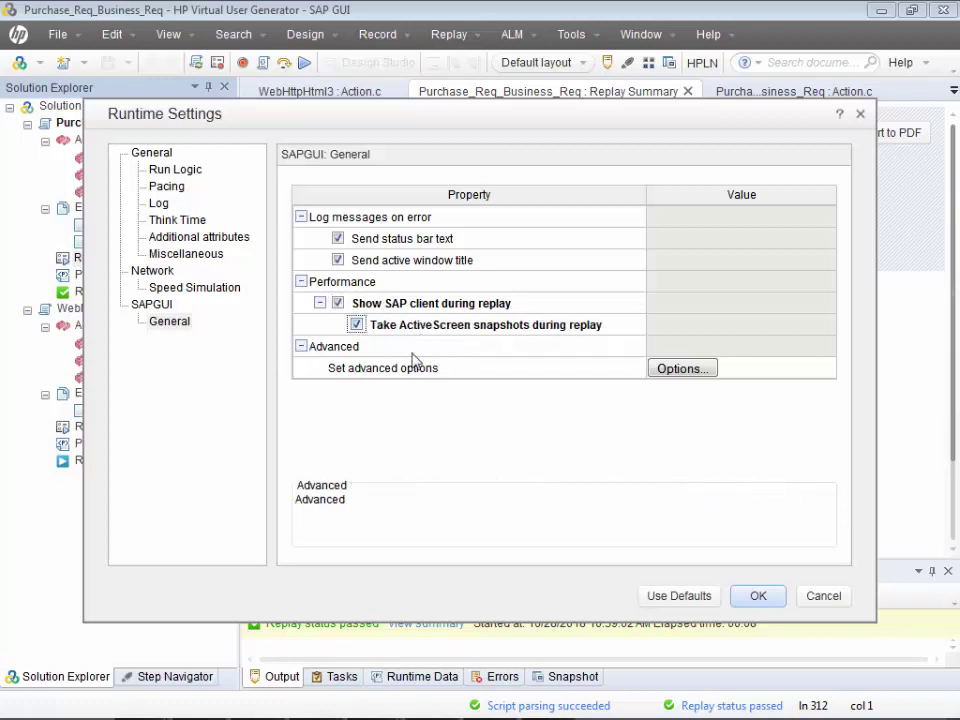
pyautogui.click(357, 324)
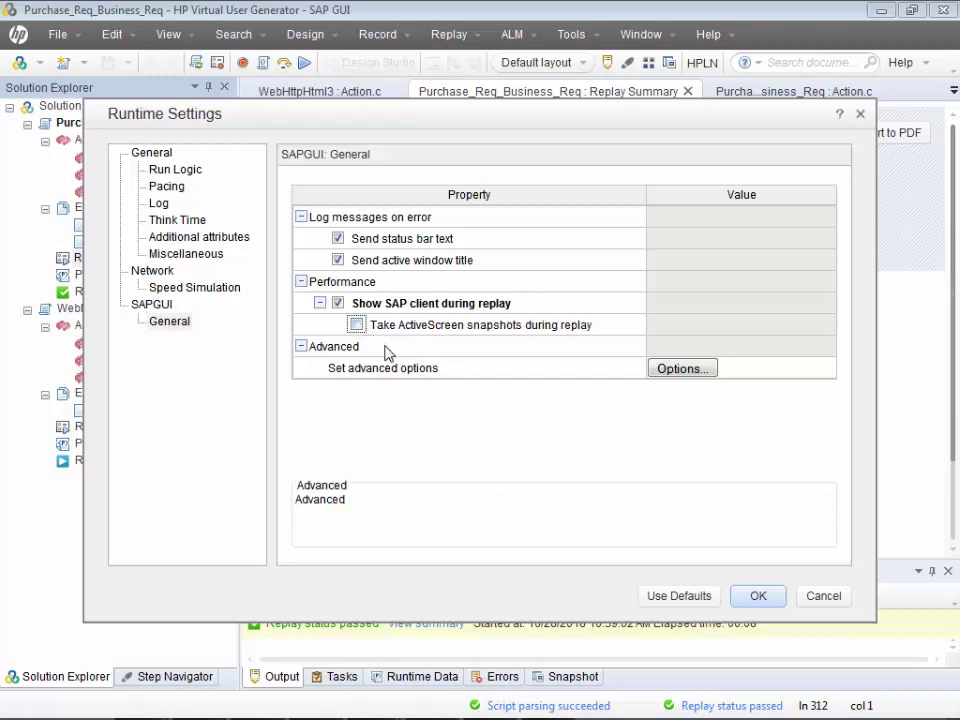
pyautogui.click(383, 334)
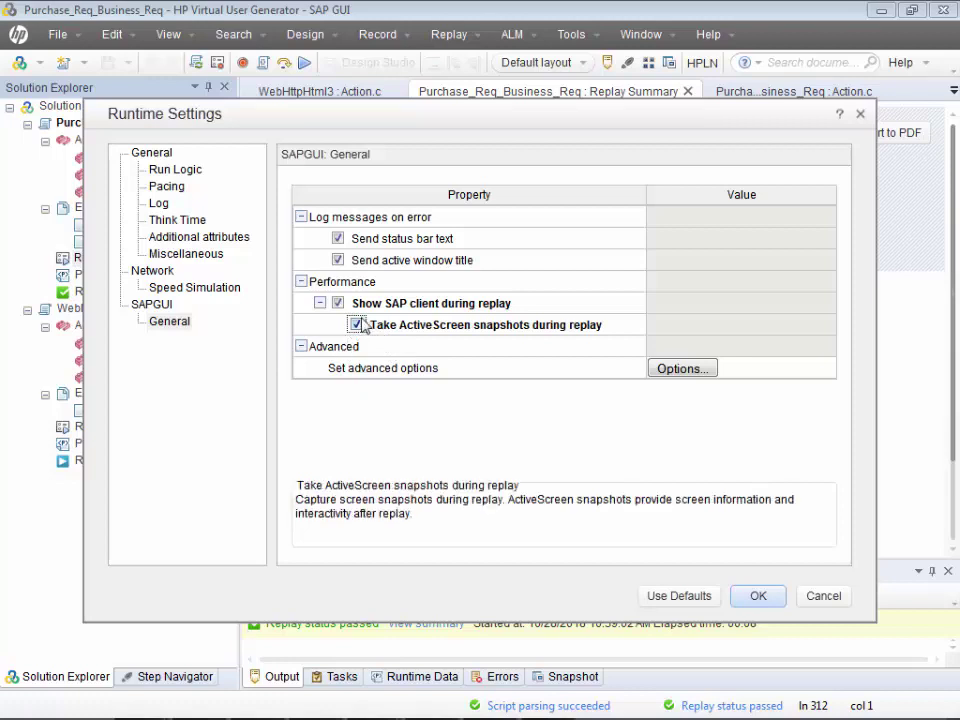
pyautogui.click(357, 325)
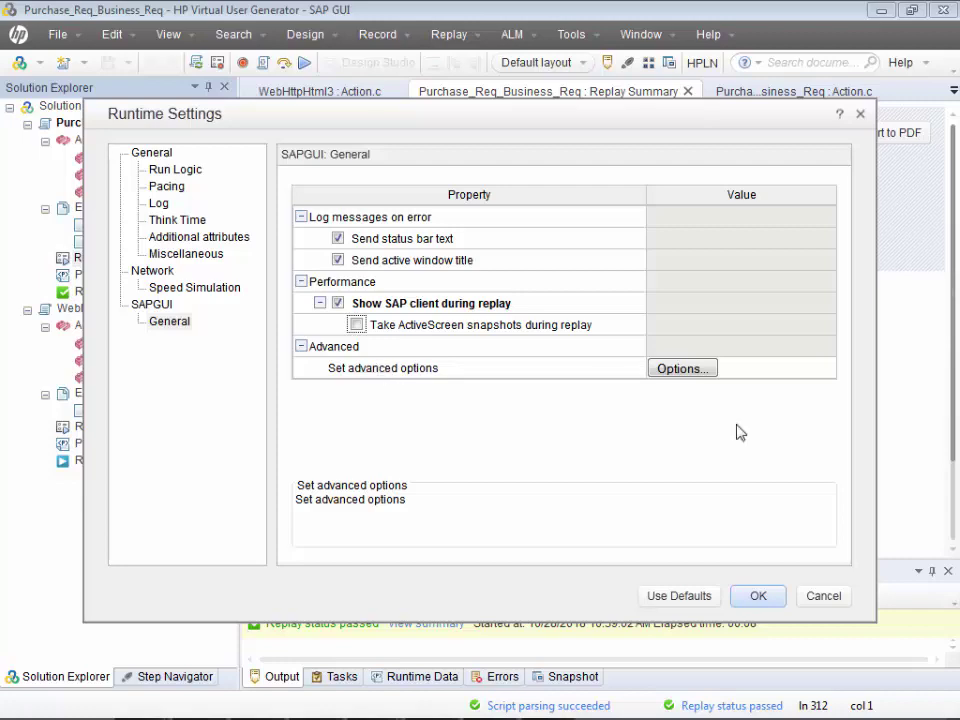
pyautogui.click(824, 598)
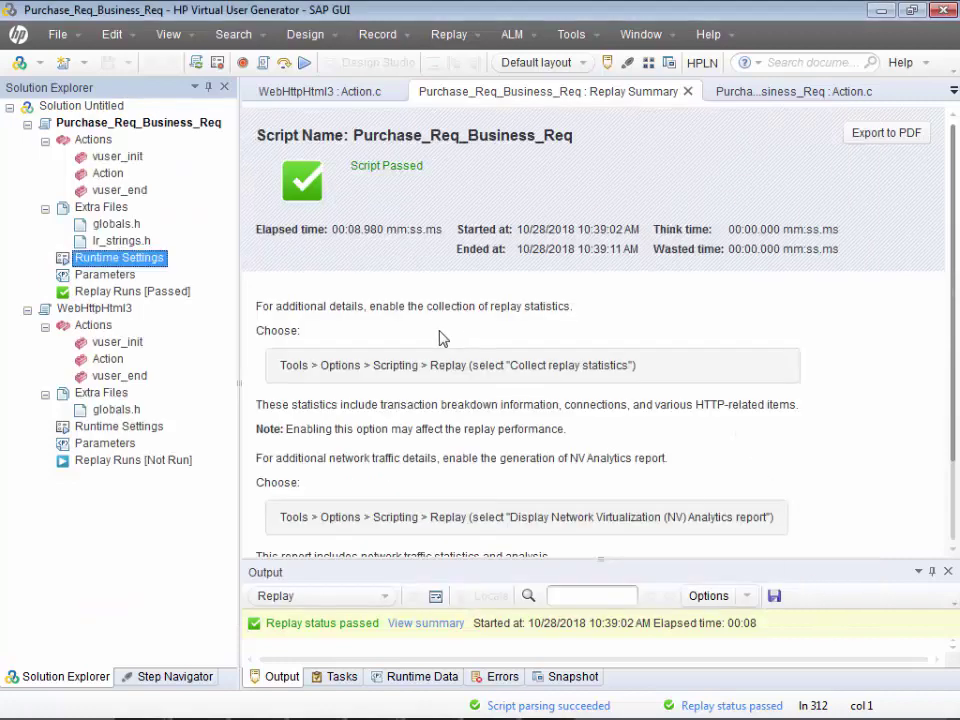
# - Open the Action script of Purchase_Req_Business_Req
pyautogui.click(104, 174)
pyautogui.doubleClick(112, 176)
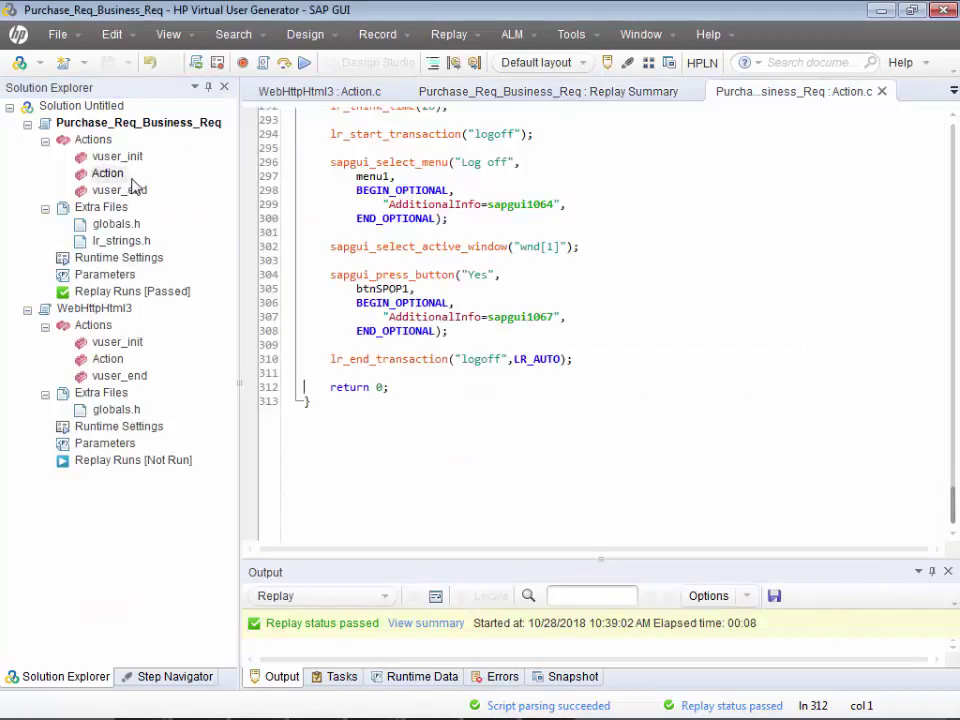